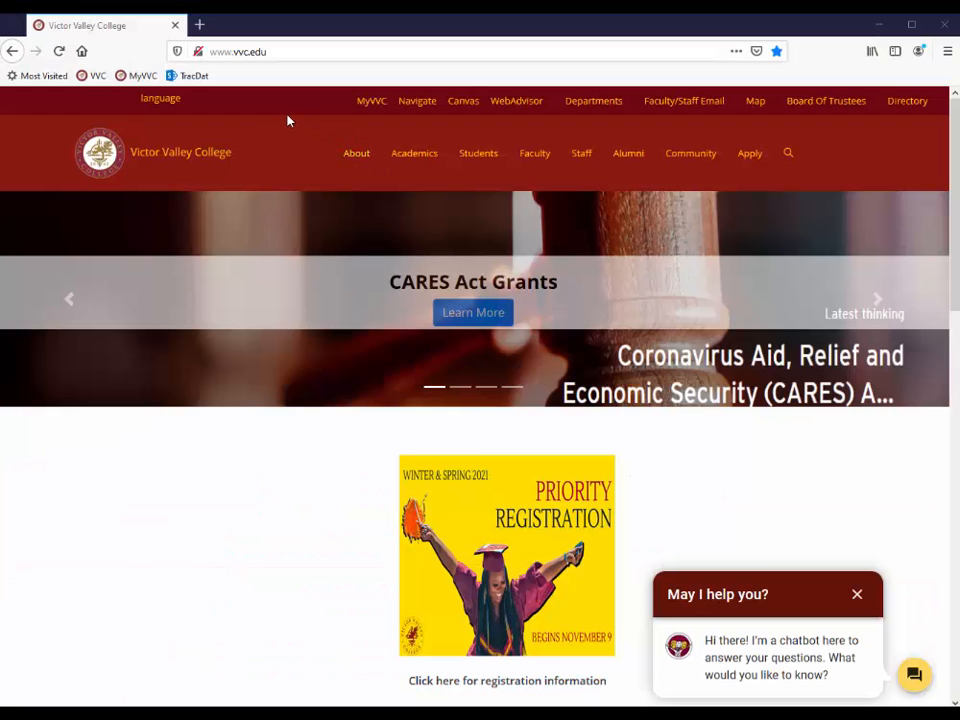
# Sign in to MyVVC from the Victor Valley College site with the saved username and password and the two-factor image.
pyautogui.click(375, 105)
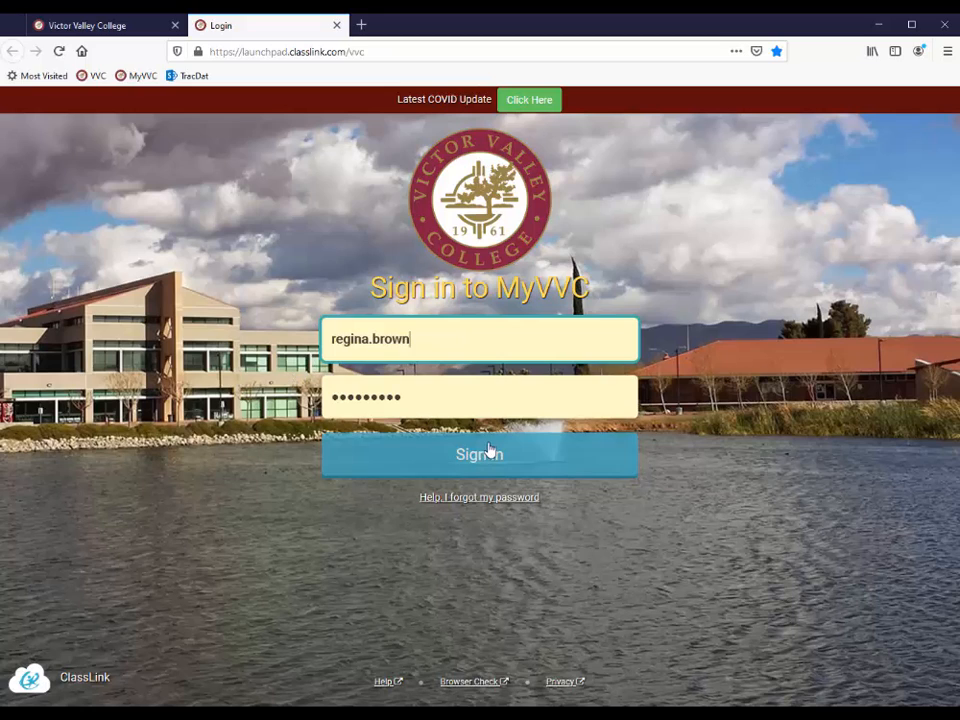
pyautogui.click(485, 454)
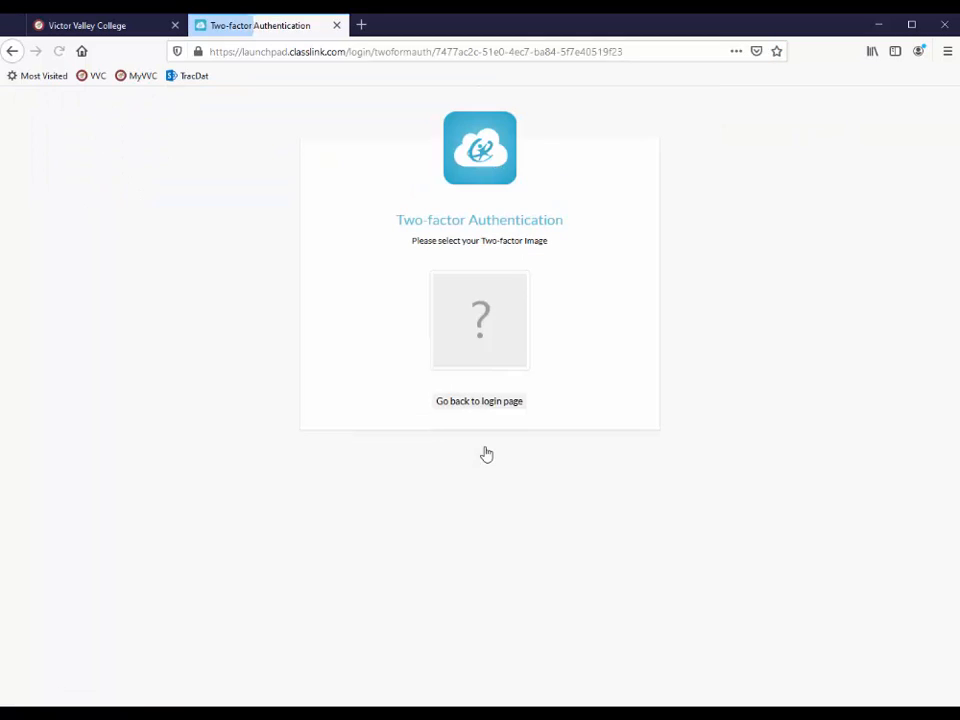
pyautogui.click(490, 313)
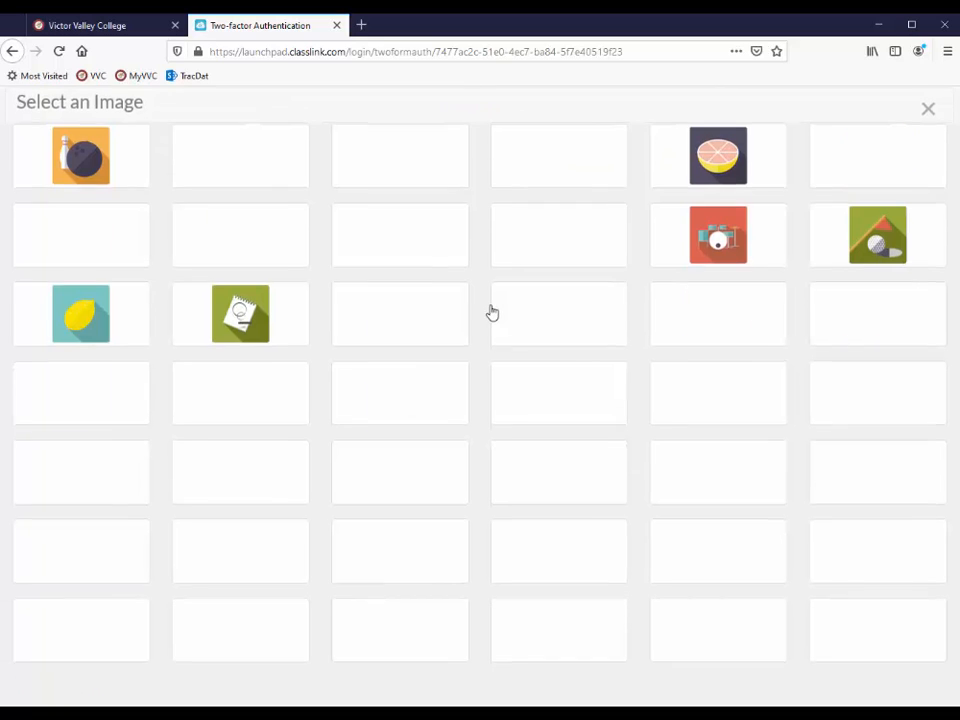
pyautogui.click(490, 313)
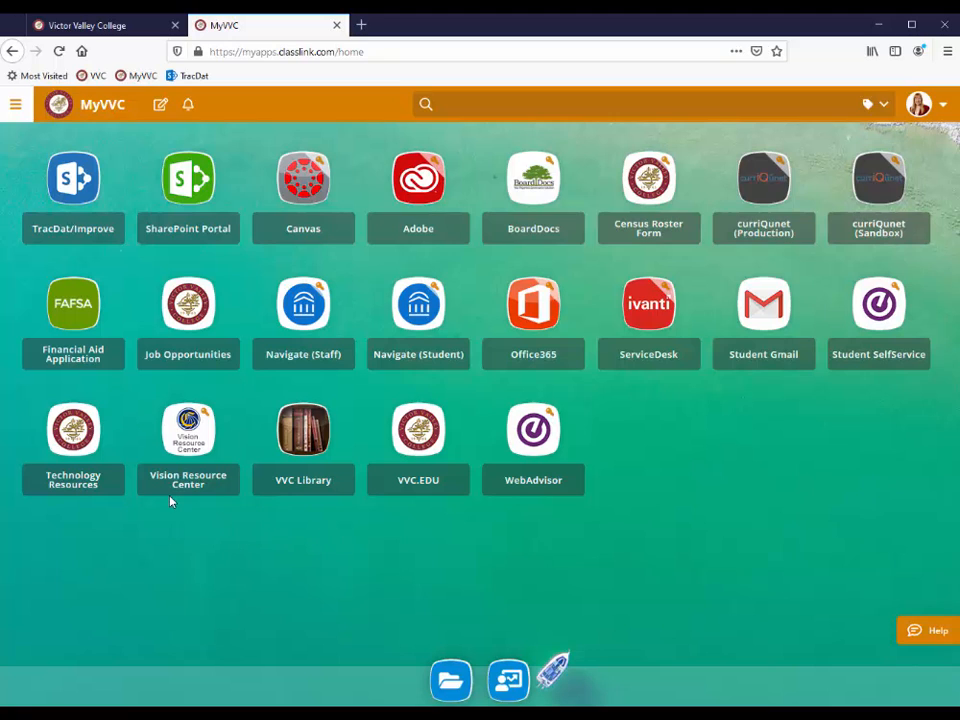
# Open the TracDat/Improve site and its TracDat - PlanningPoint page, authenticating each with the saved username and password.
pyautogui.moveTo(61, 176)
pyautogui.mouseDown()
pyautogui.moveTo(125, 248)
pyautogui.moveTo(62, 163)
pyautogui.moveTo(58, 180)
pyautogui.mouseUp()
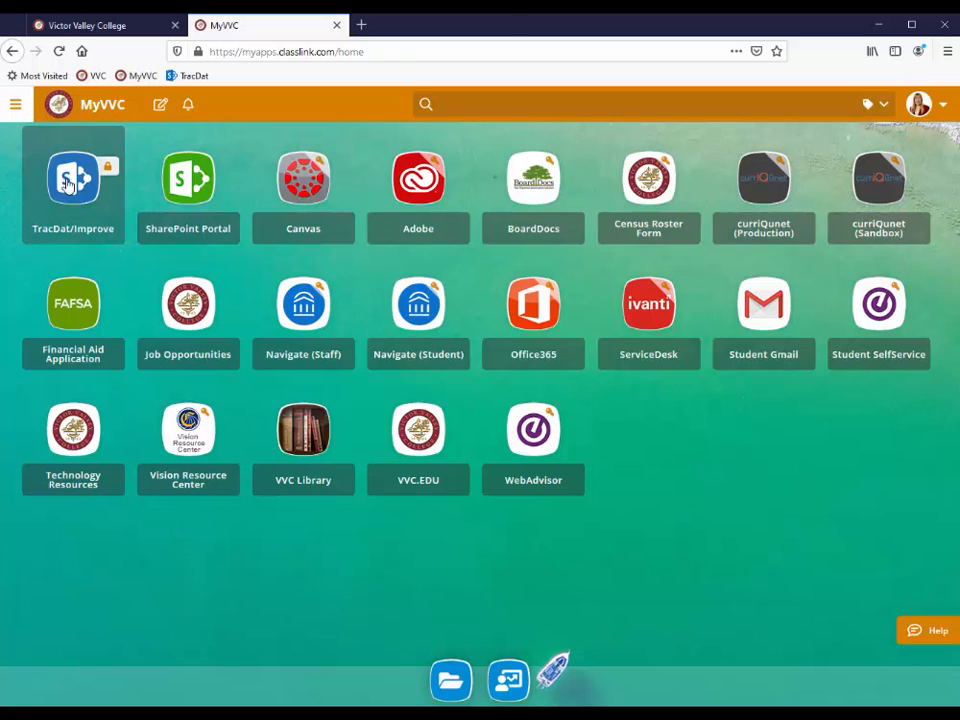
pyautogui.click(66, 185)
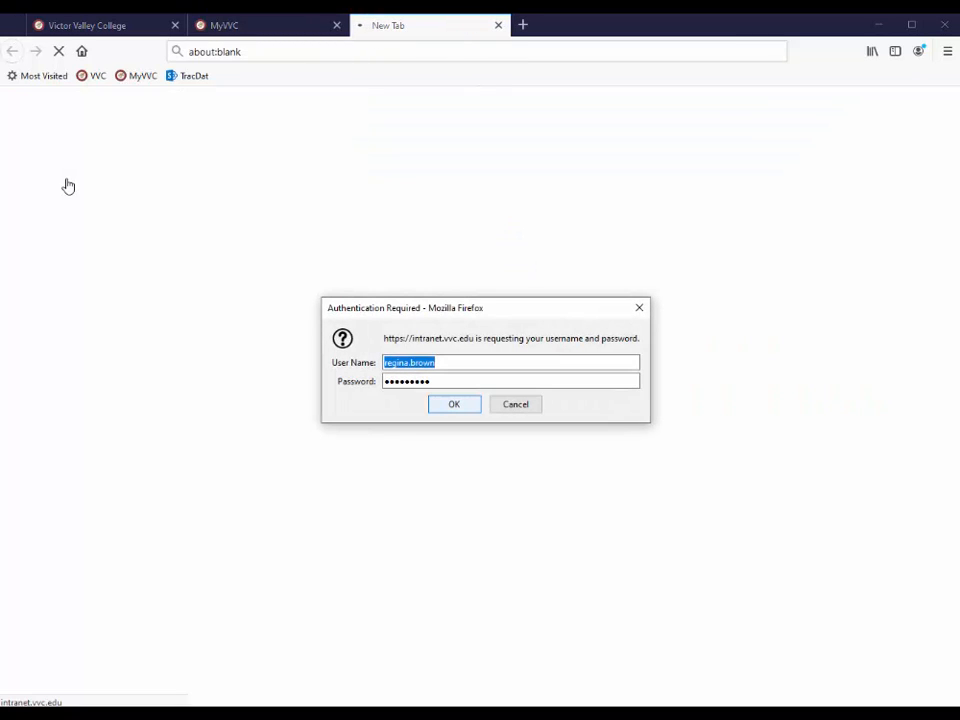
pyautogui.click(455, 404)
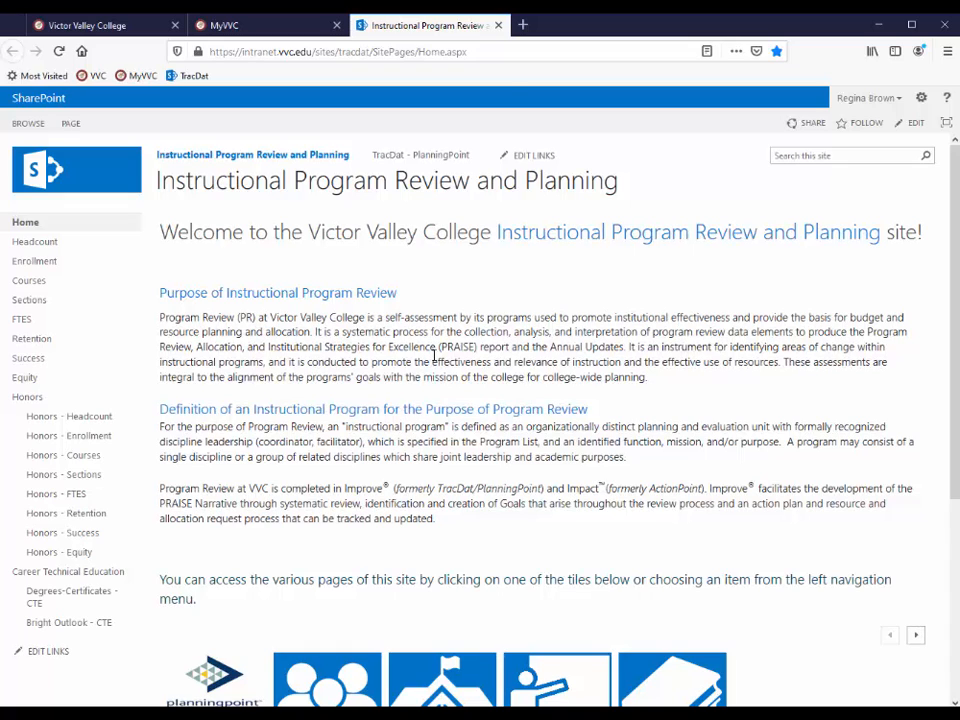
pyautogui.click(436, 158)
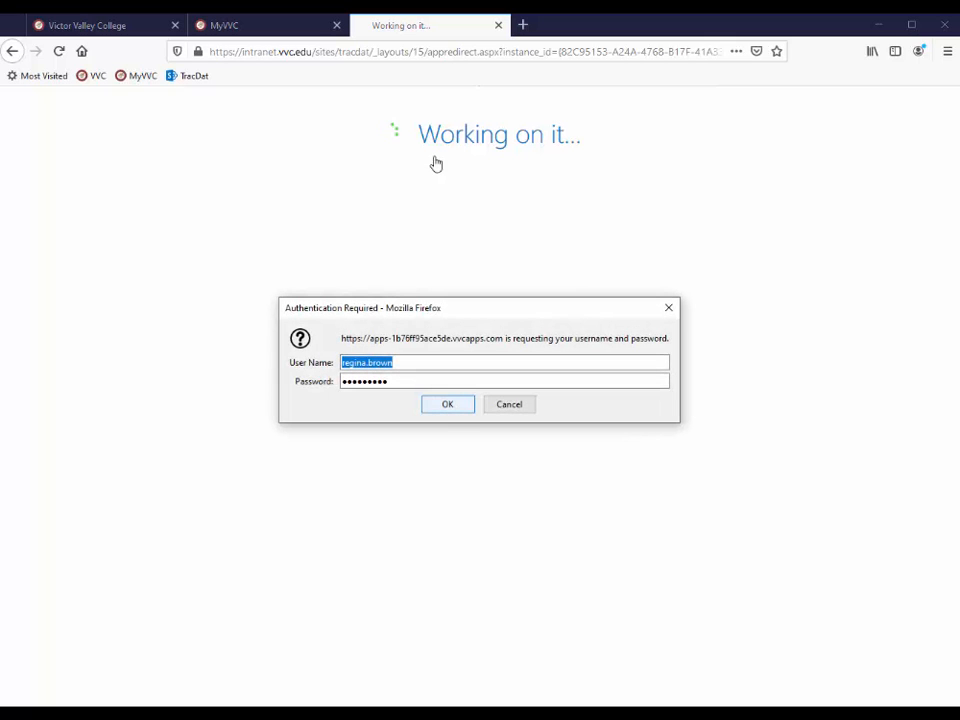
pyautogui.click(446, 409)
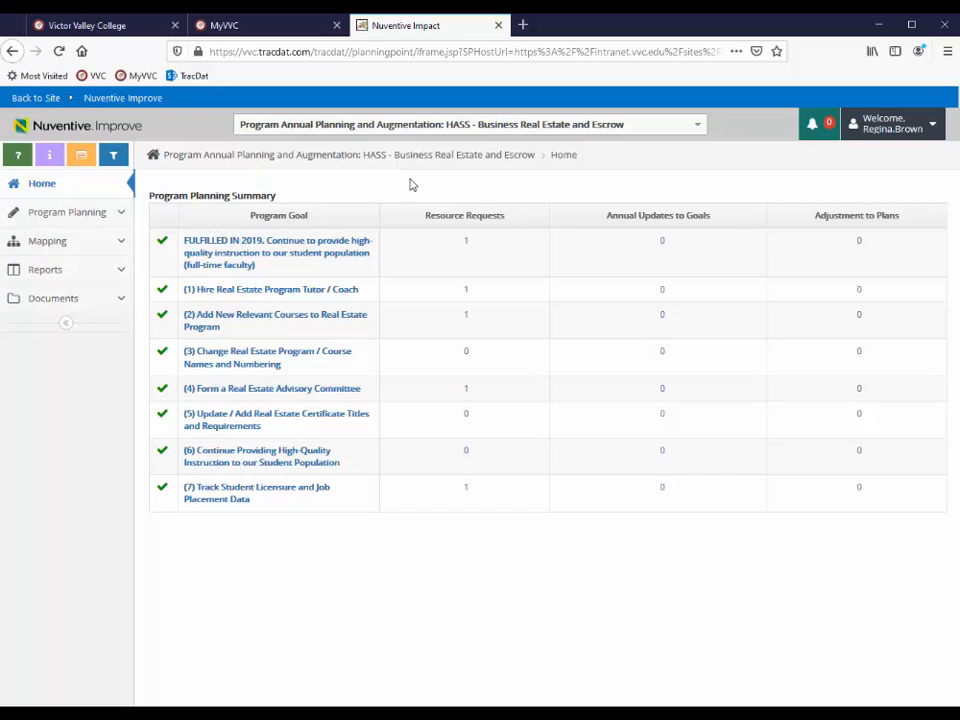
# Switch the current unit to Program Review: HASS - Business Real Estate and Escrow.
pyautogui.click(700, 125)
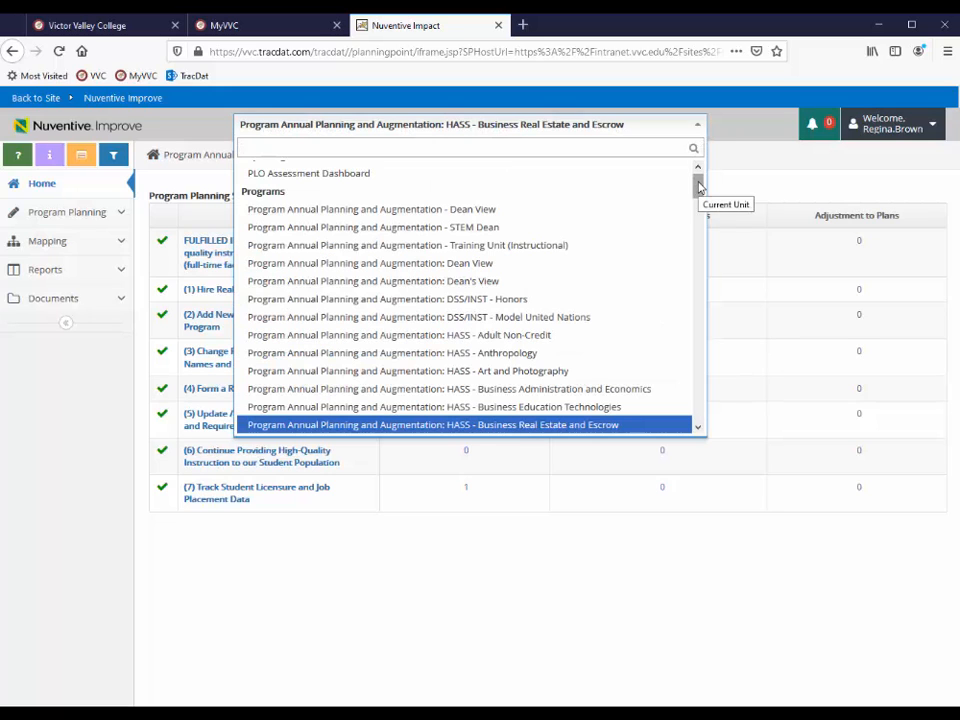
pyautogui.moveTo(699, 186); pyautogui.dragTo(699, 300)
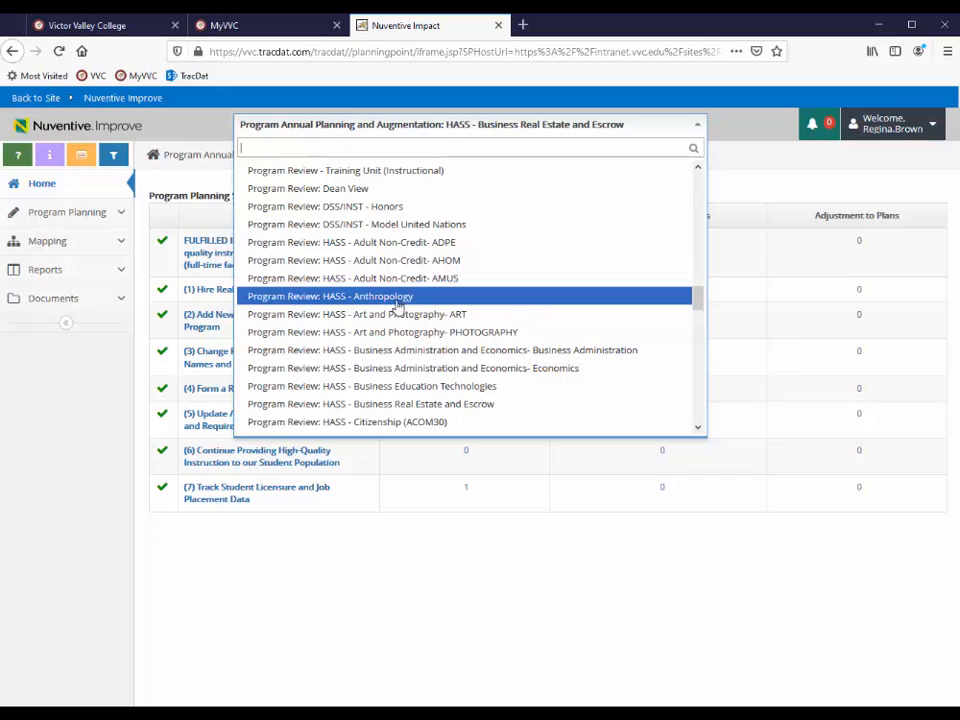
pyautogui.click(388, 405)
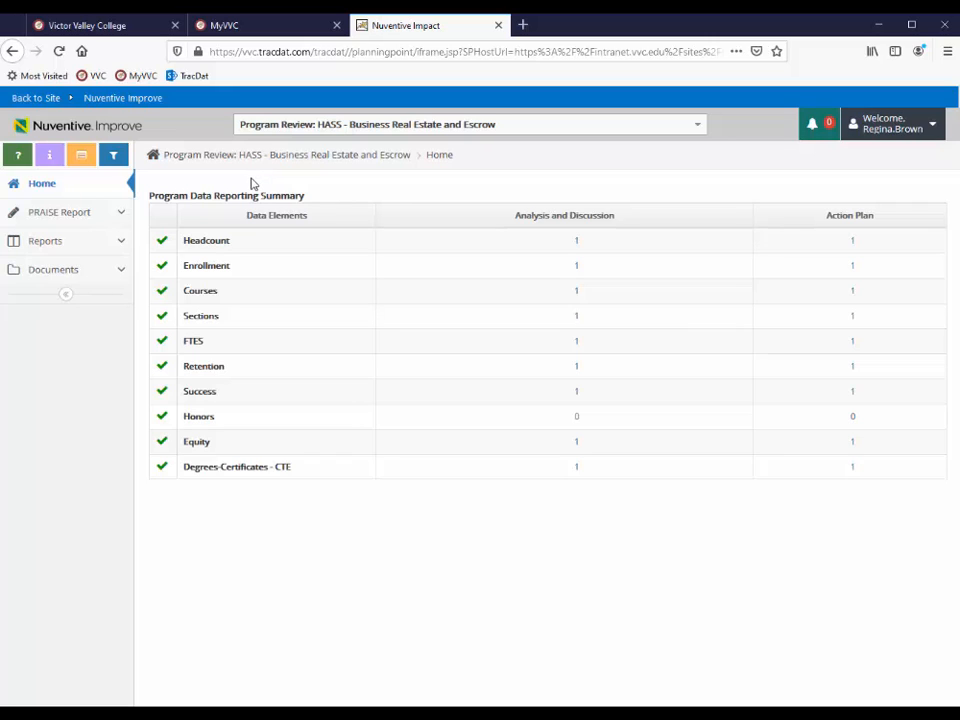
# Open the PRAISE Comprehensive Narrative page of the PRAISE Report.
pyautogui.click(66, 220)
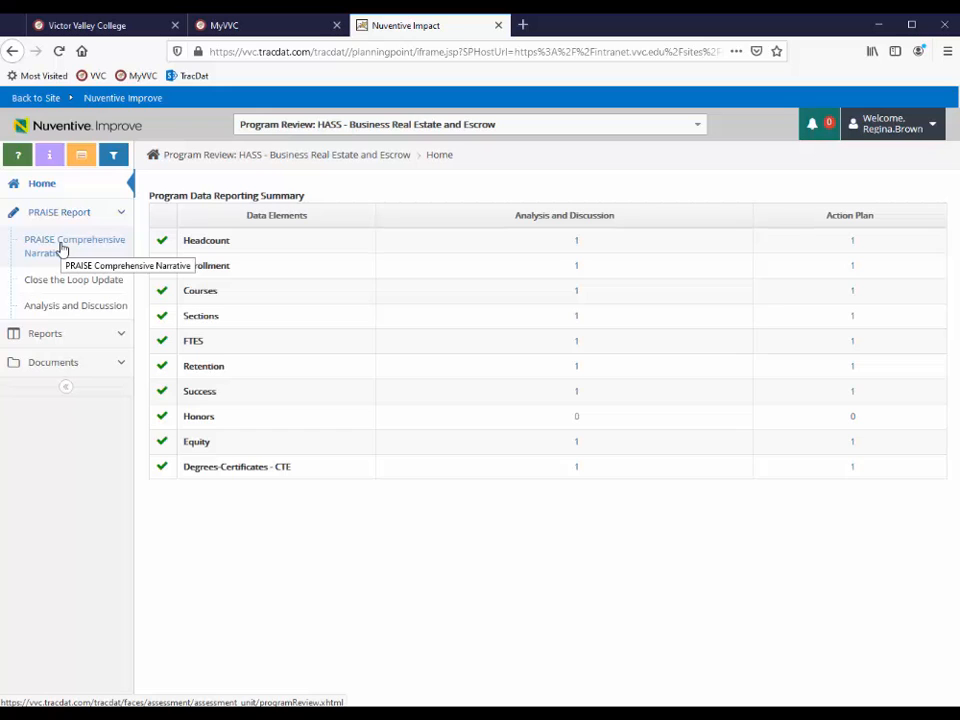
pyautogui.click(60, 248)
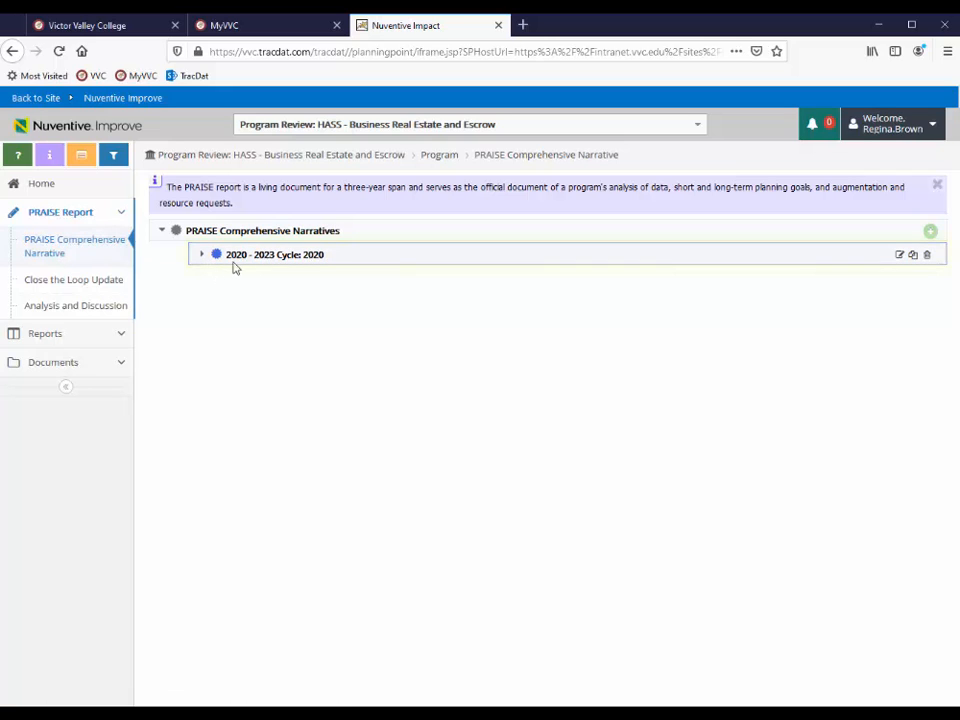
pyautogui.click(318, 262)
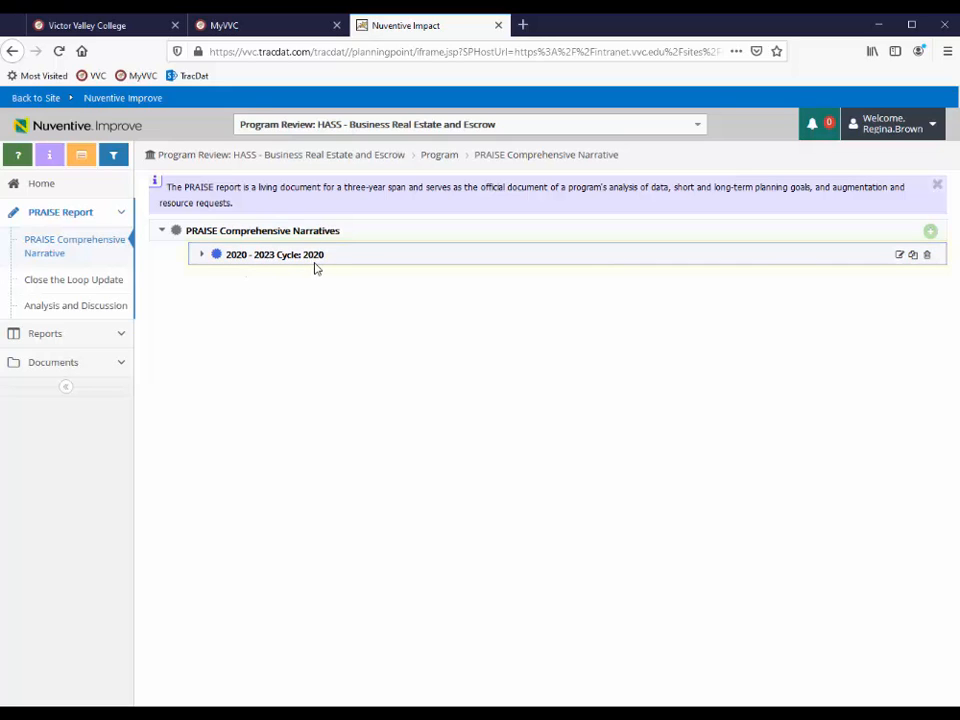
pyautogui.click(930, 232)
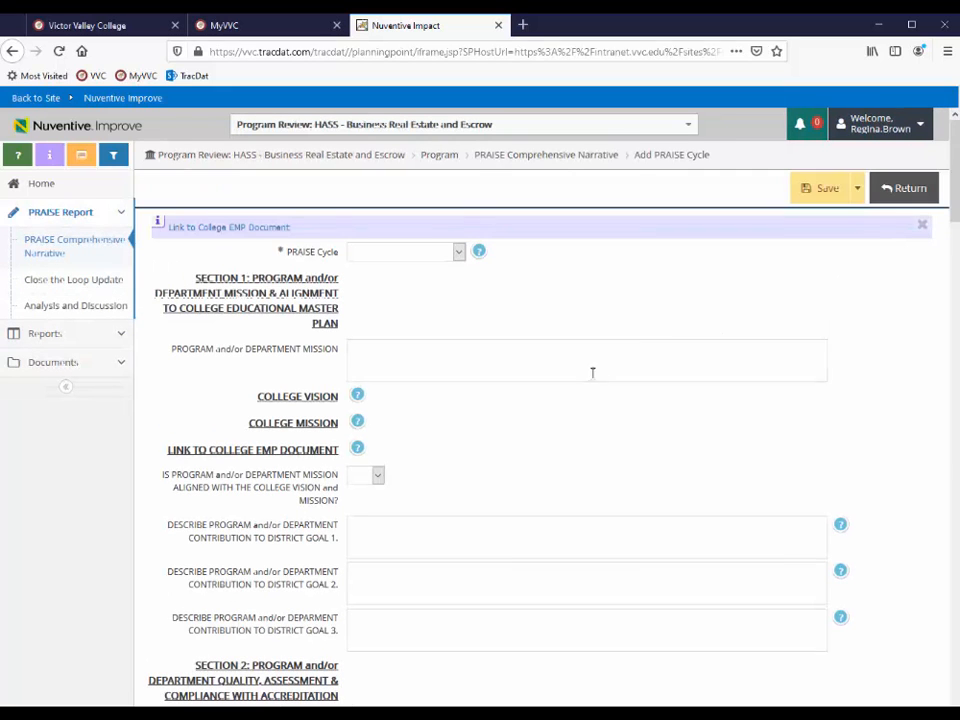
pyautogui.click(459, 252)
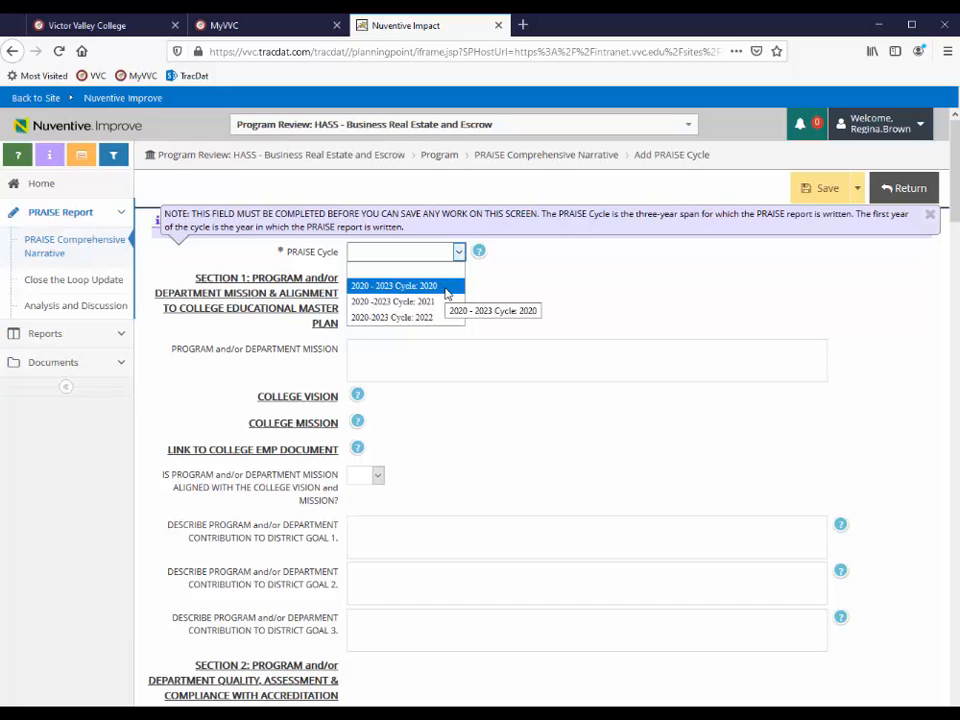
pyautogui.click(446, 287)
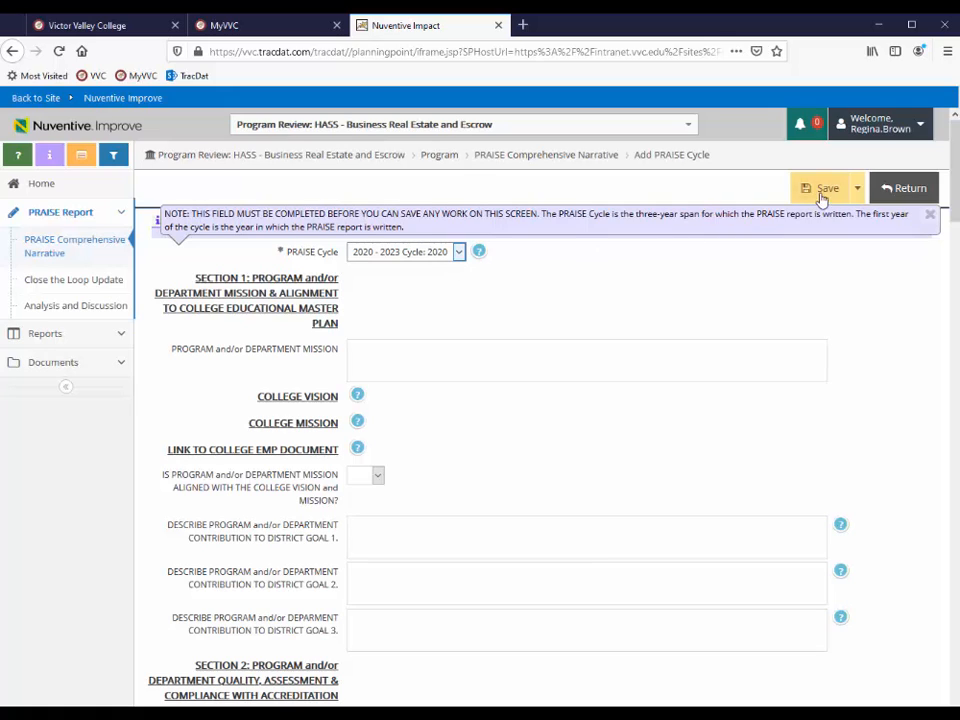
pyautogui.click(907, 190)
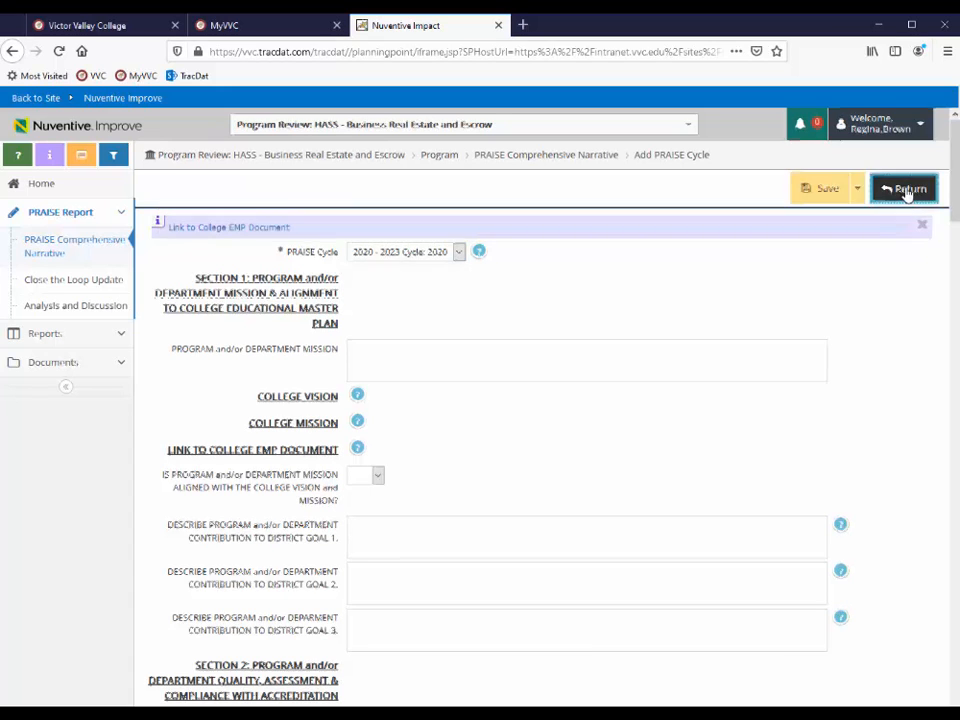
pyautogui.click(601, 224)
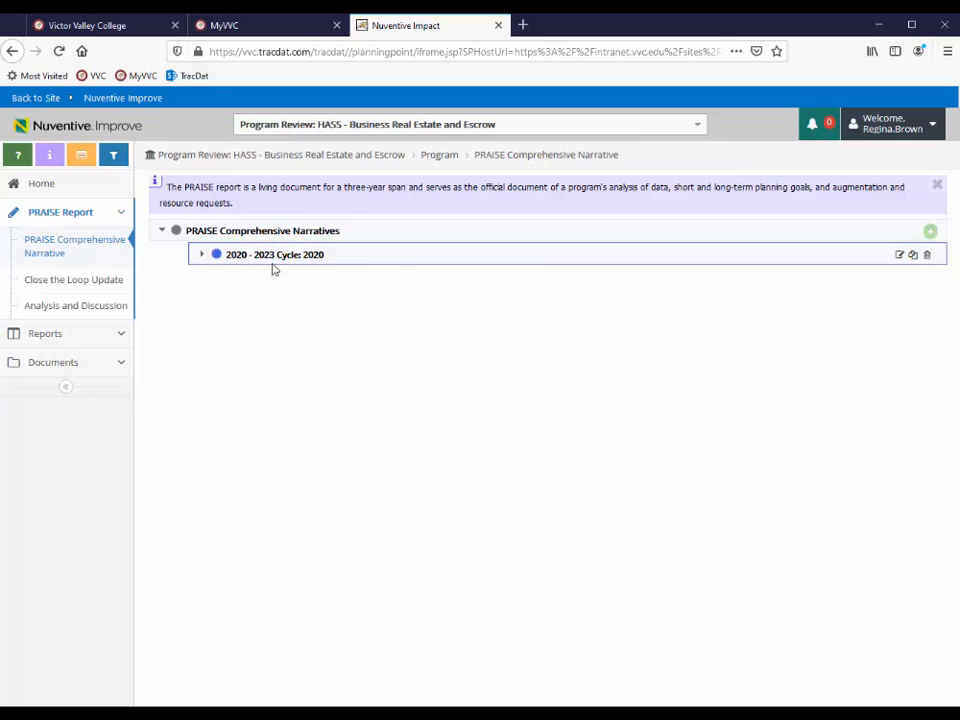
# Review the contents of the 2020 - 2023 Cycle: 2020 narrative, collapsing and re-expanding the PRAISE Comprehensive Narratives list when done.
pyautogui.click(201, 256)
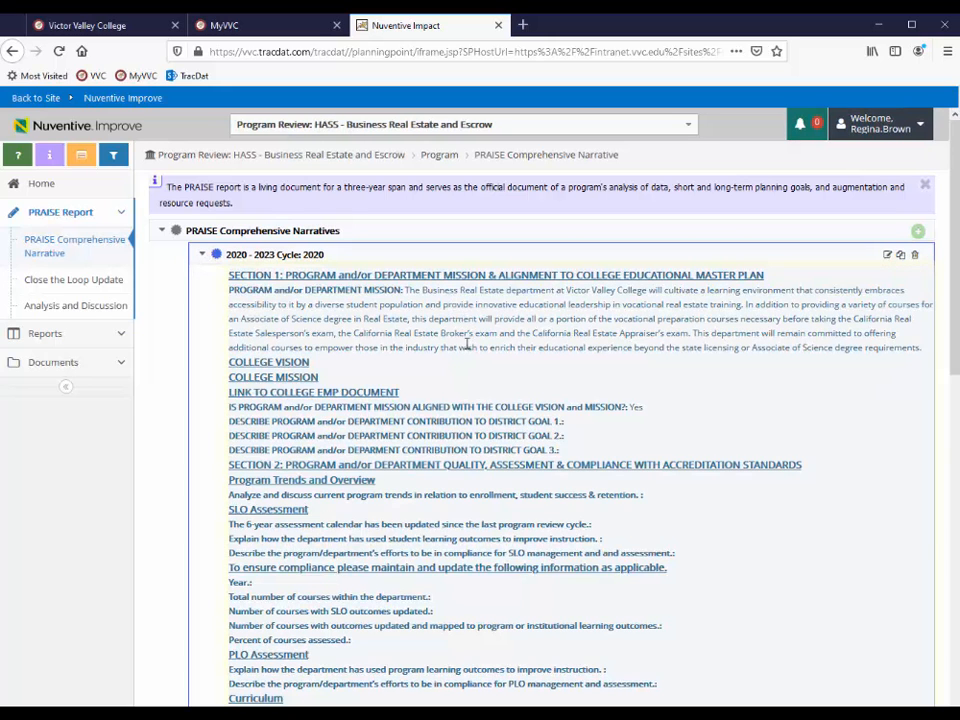
pyautogui.scroll(-1, 614, 566)
pyautogui.scroll(-5, 614, 566)
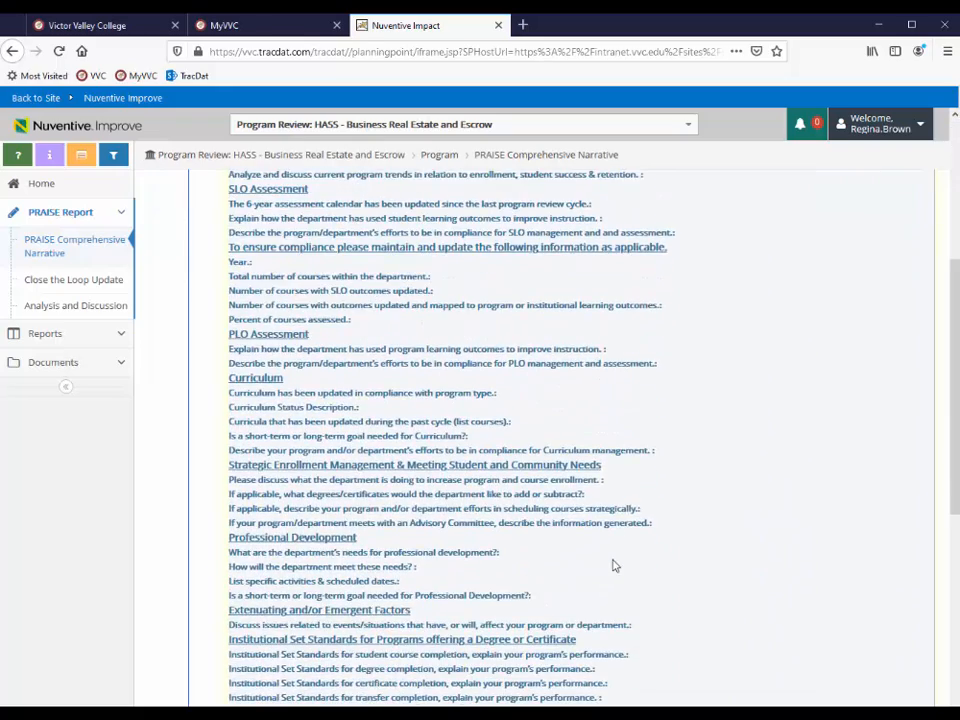
pyautogui.scroll(5, 614, 566)
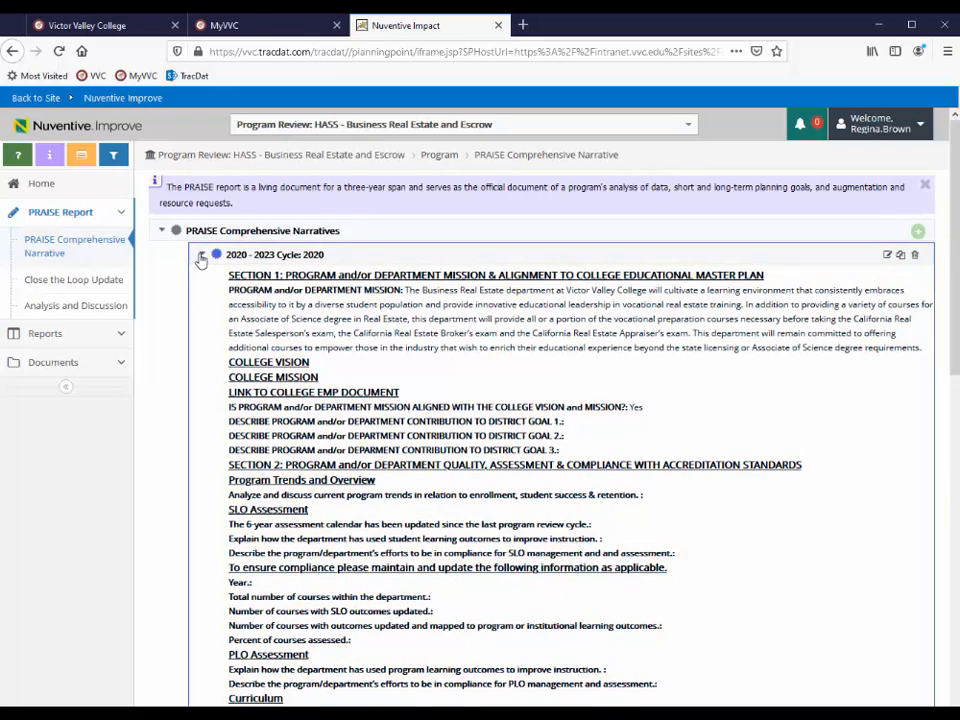
pyautogui.click(200, 256)
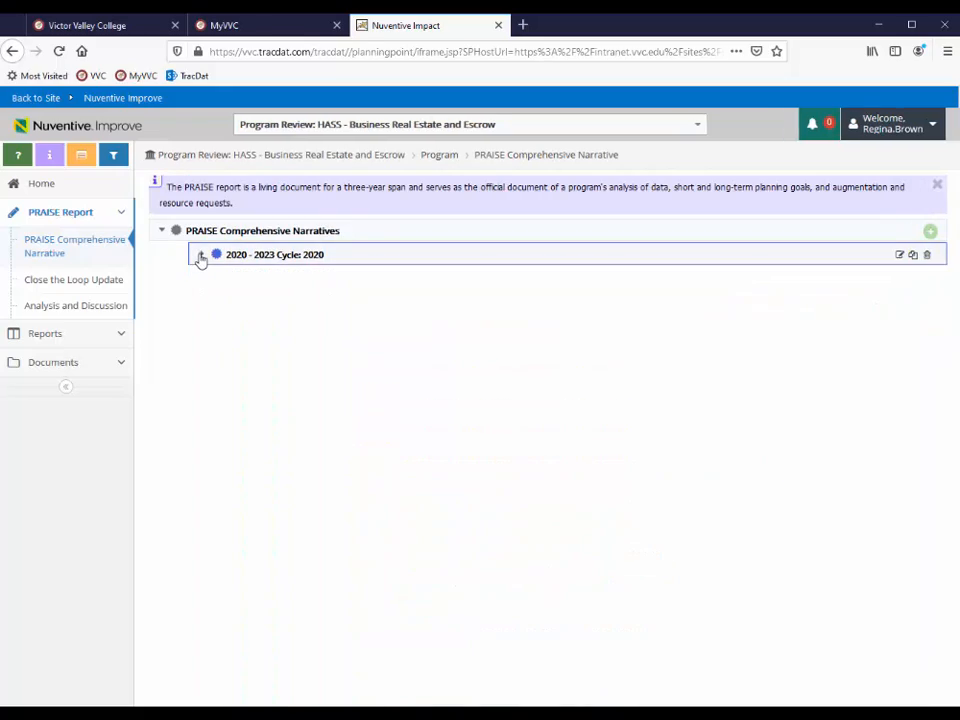
pyautogui.click(160, 233)
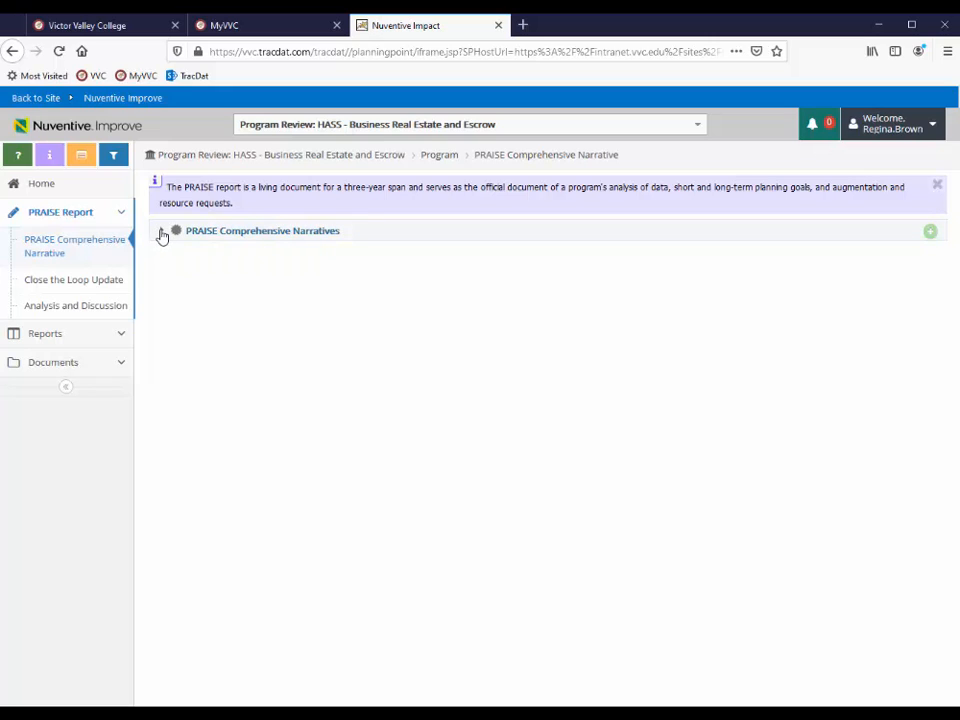
pyautogui.click(161, 233)
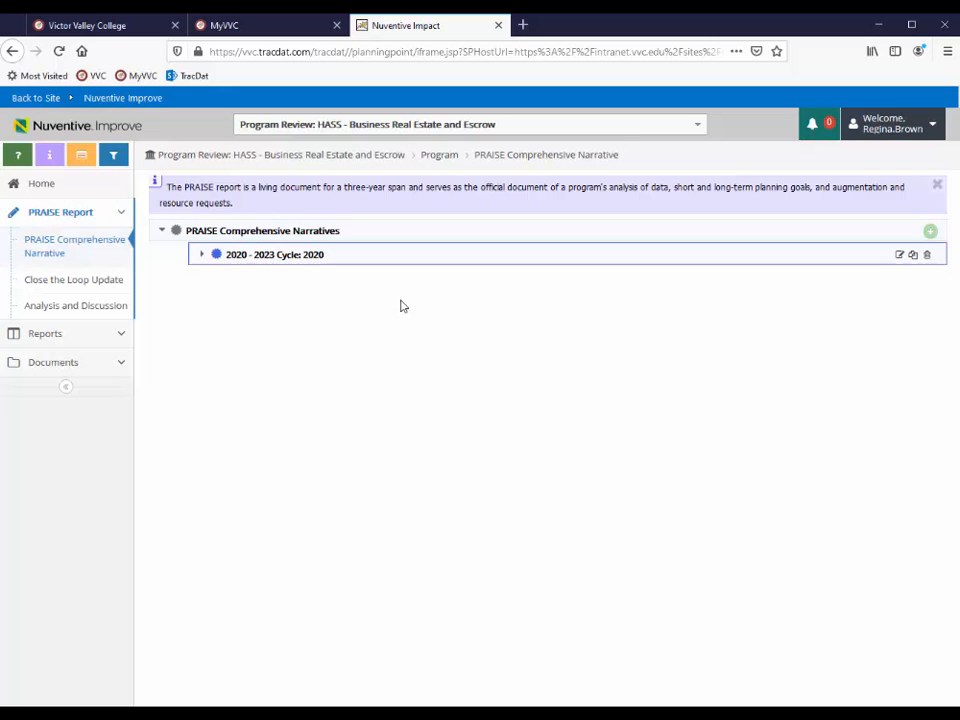
# Open the 2020 - 2023 Cycle: 2020 narrative for editing and go to the end of its program mission text.
pyautogui.click(899, 256)
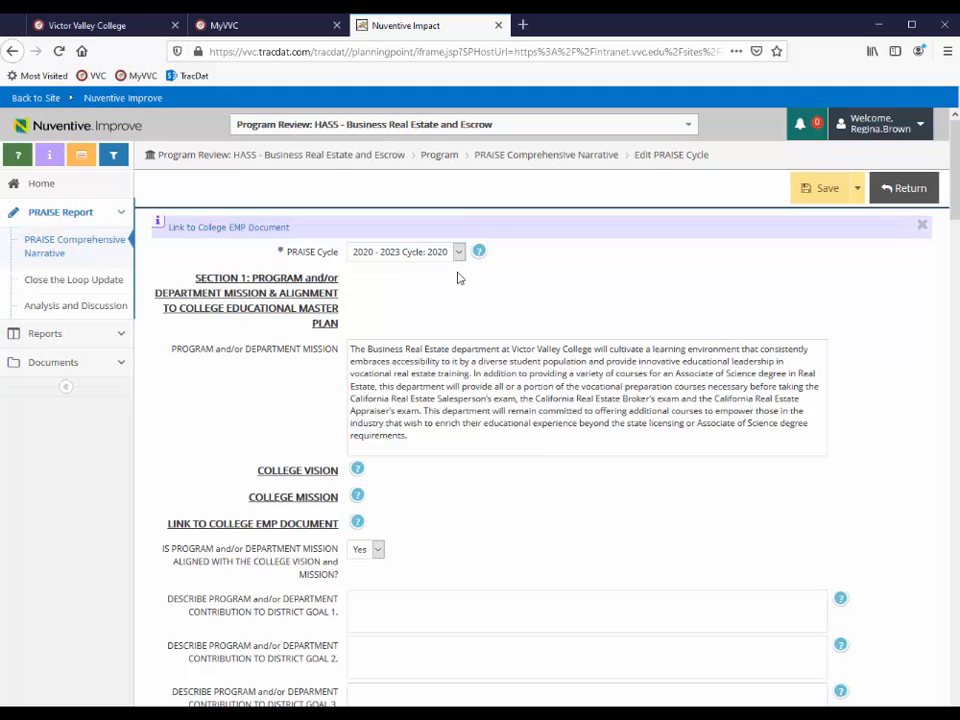
pyautogui.moveTo(410, 437); pyautogui.dragTo(343, 349)
pyautogui.click(418, 437)
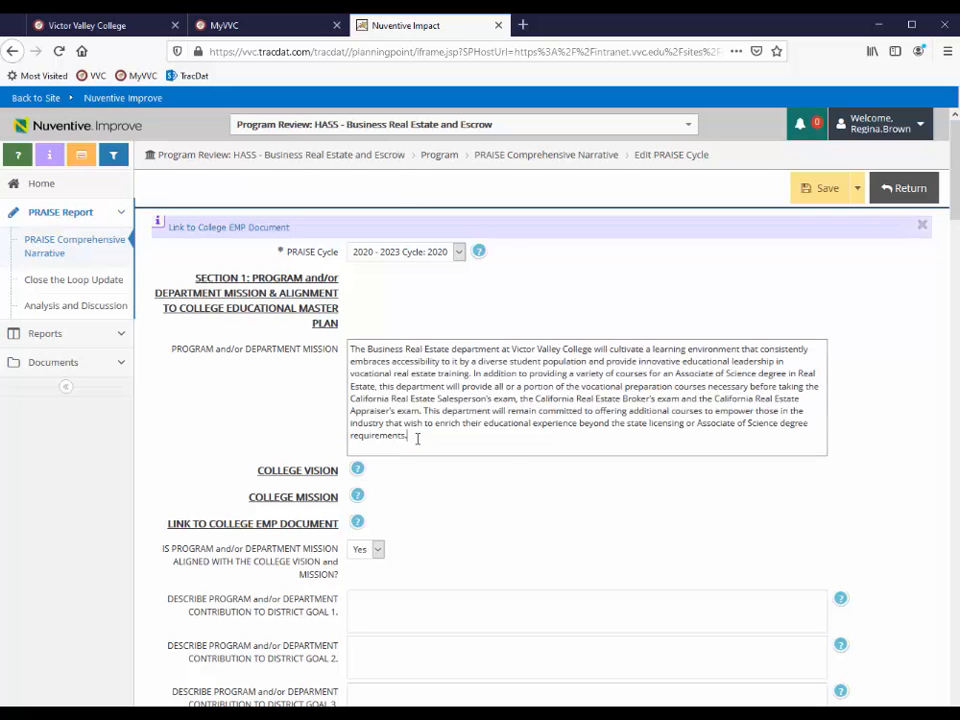
# Read the expanded help for College Mission, College Vision and Link to College EMP Document, closing each note.
pyautogui.scroll(-4, 420, 444)
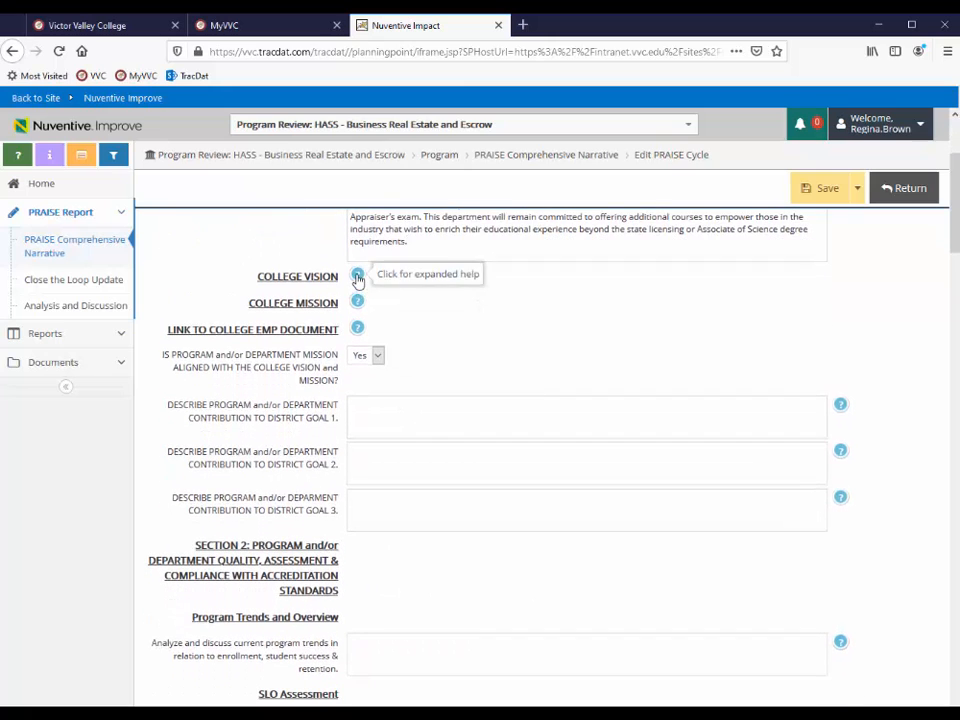
pyautogui.click(358, 277)
pyautogui.click(357, 302)
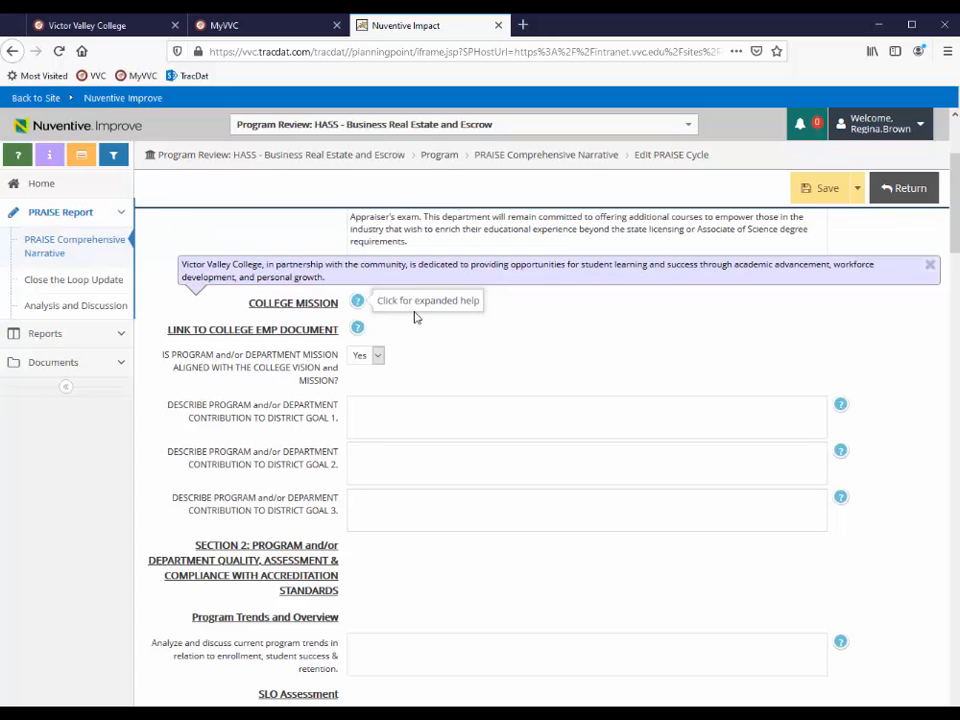
pyautogui.click(929, 264)
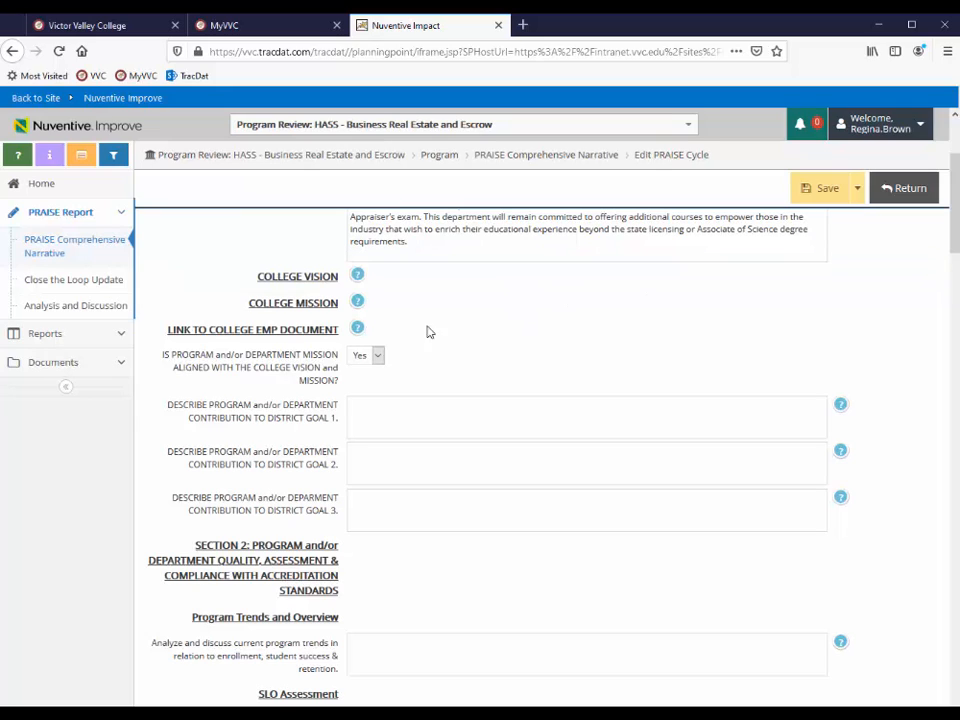
pyautogui.click(357, 275)
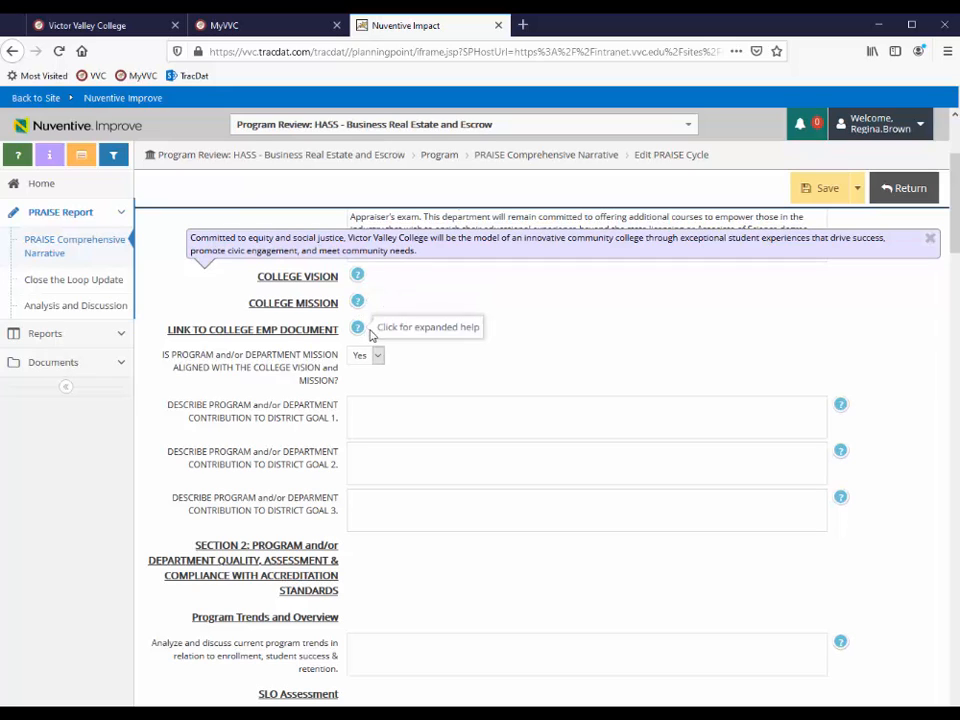
pyautogui.click(928, 241)
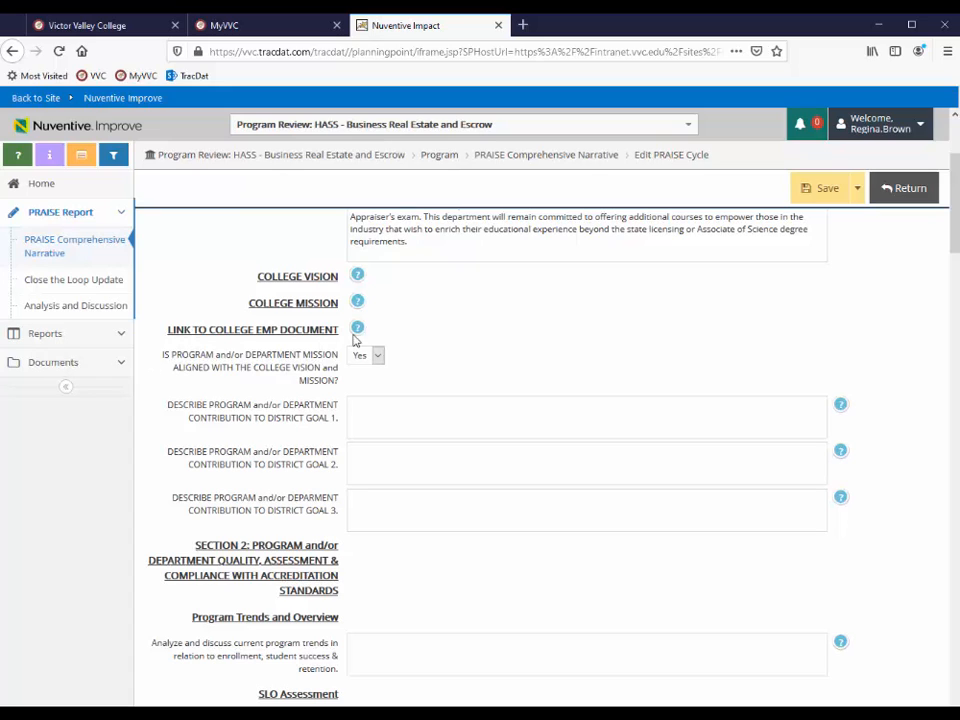
pyautogui.click(357, 329)
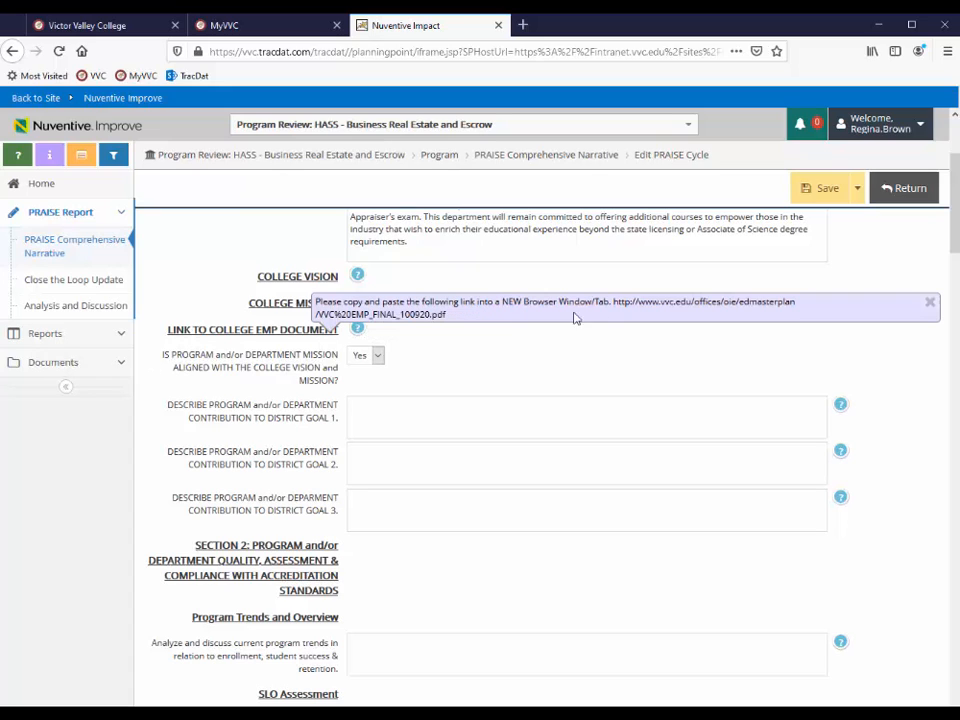
pyautogui.click(930, 303)
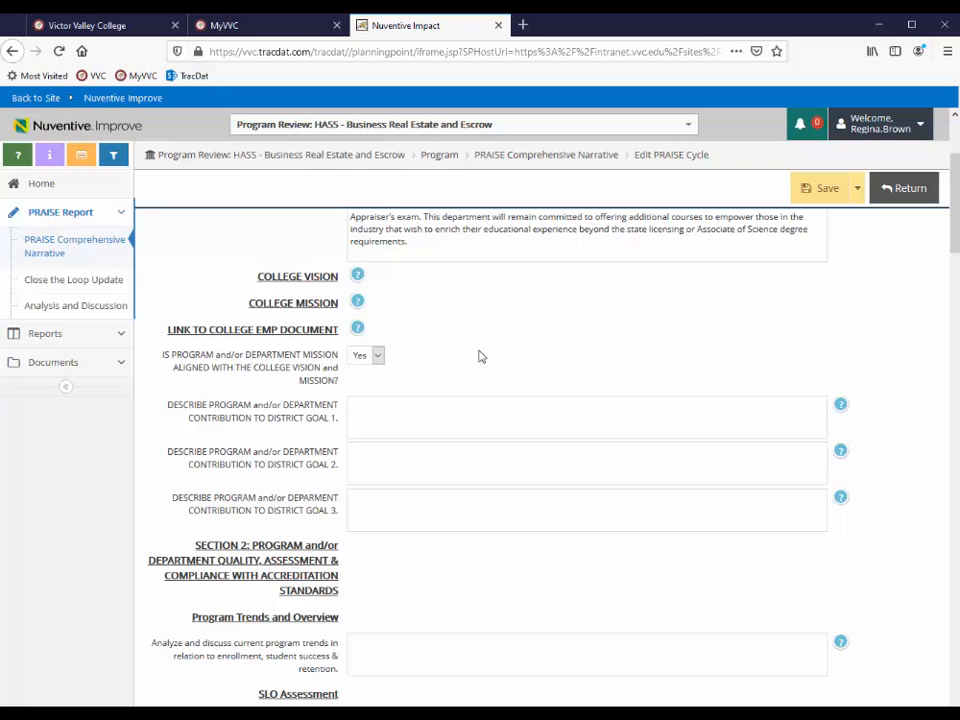
# Check the answer options for mission alignment and read the help note for District Goal 1, closing it when done.
pyautogui.scroll(-1, 480, 356)
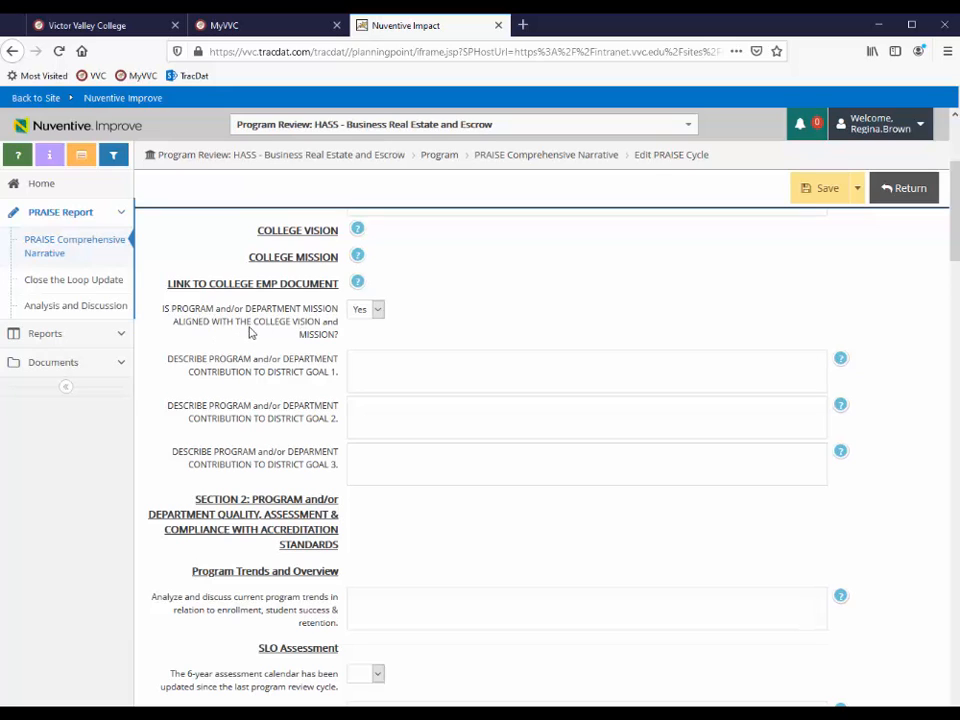
pyautogui.click(378, 310)
pyautogui.click(378, 310)
pyautogui.click(372, 358)
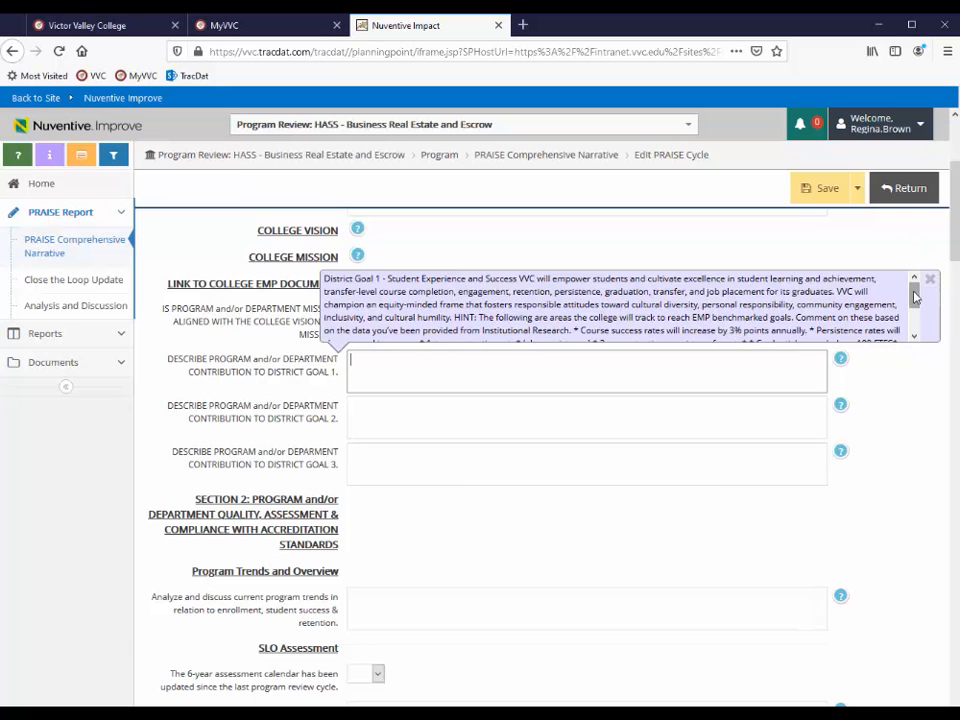
pyautogui.moveTo(916, 298)
pyautogui.mouseDown()
pyautogui.moveTo(915, 327)
pyautogui.moveTo(916, 286)
pyautogui.mouseUp()
pyautogui.click(929, 279)
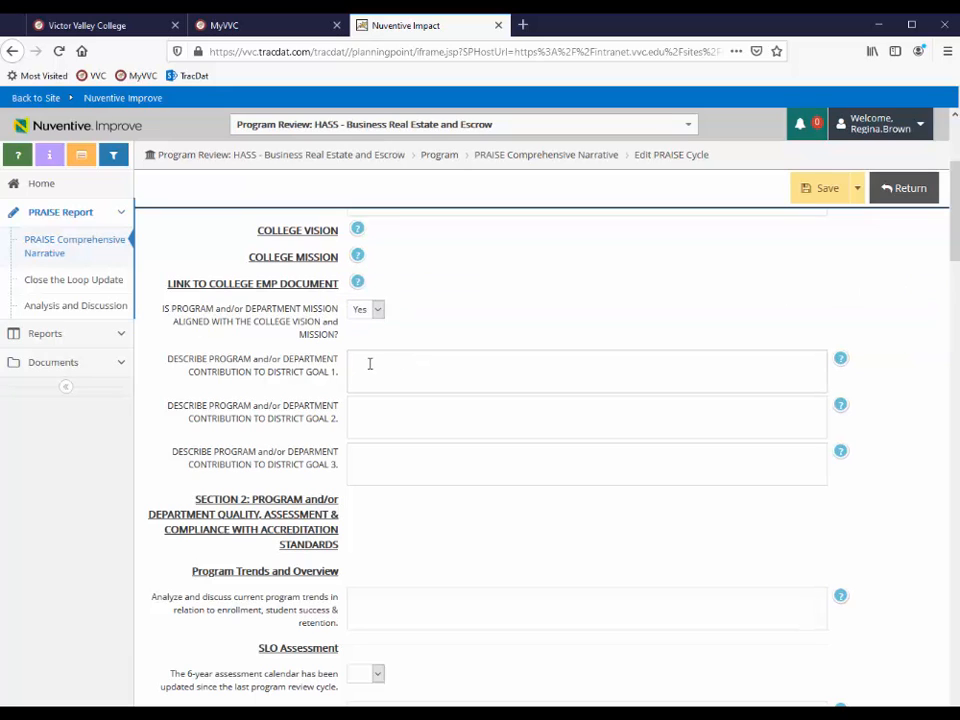
pyautogui.click(841, 360)
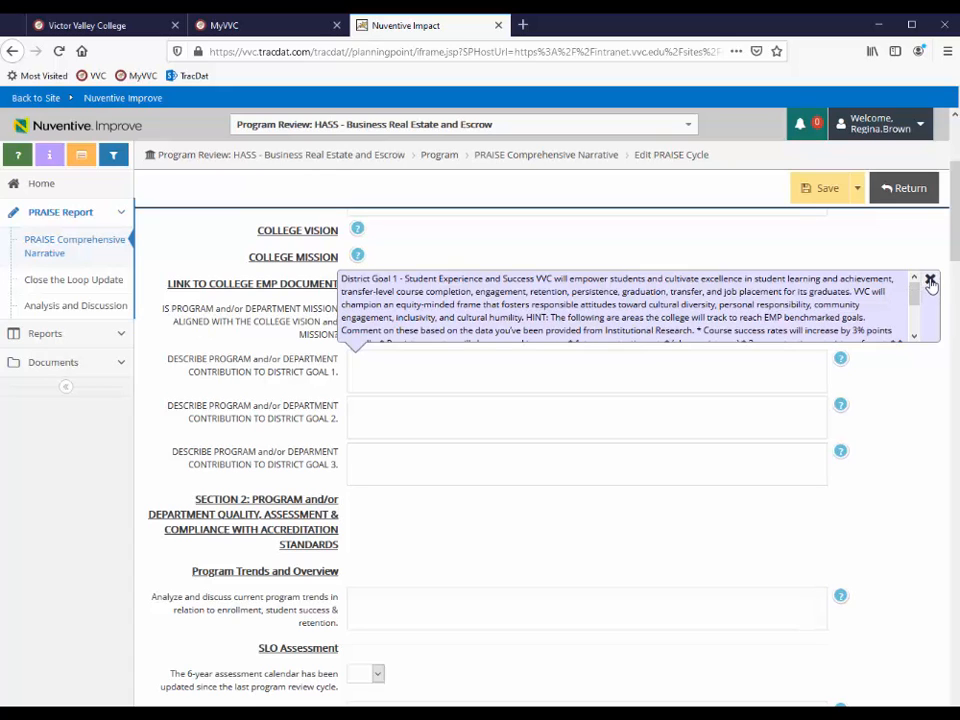
pyautogui.click(930, 281)
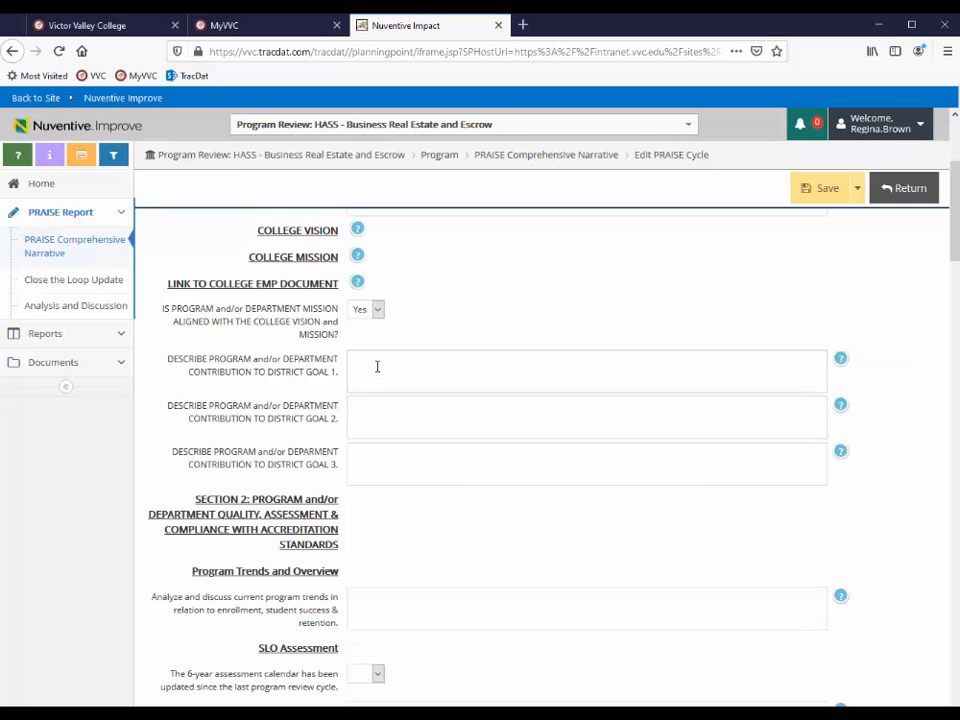
# Review the Section 2 questions from Program Trends and Overview through SLO, PLO, Curriculum and Strategic Enrollment Management to Professional Development.
pyautogui.scroll(-3, 377, 367)
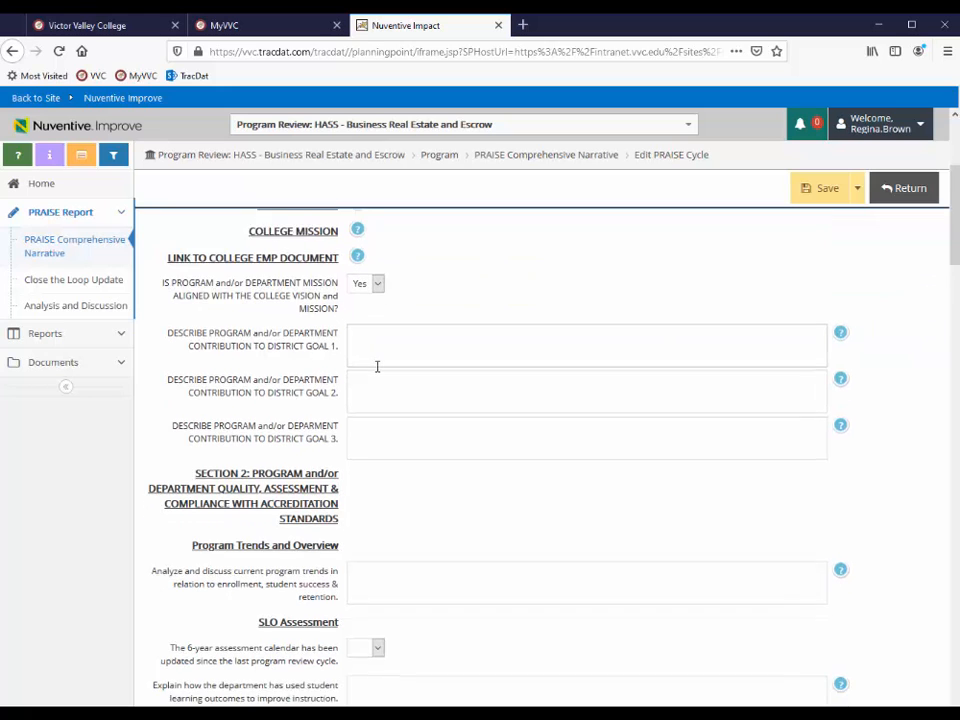
pyautogui.scroll(2, 377, 372)
pyautogui.scroll(-4, 377, 370)
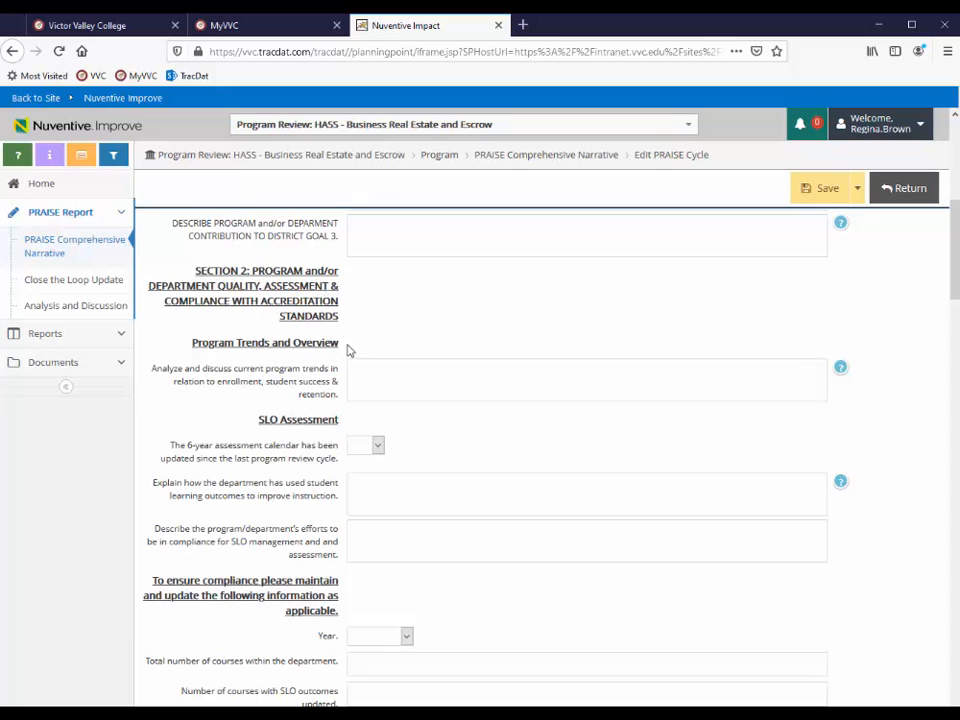
pyautogui.scroll(-1, 363, 365)
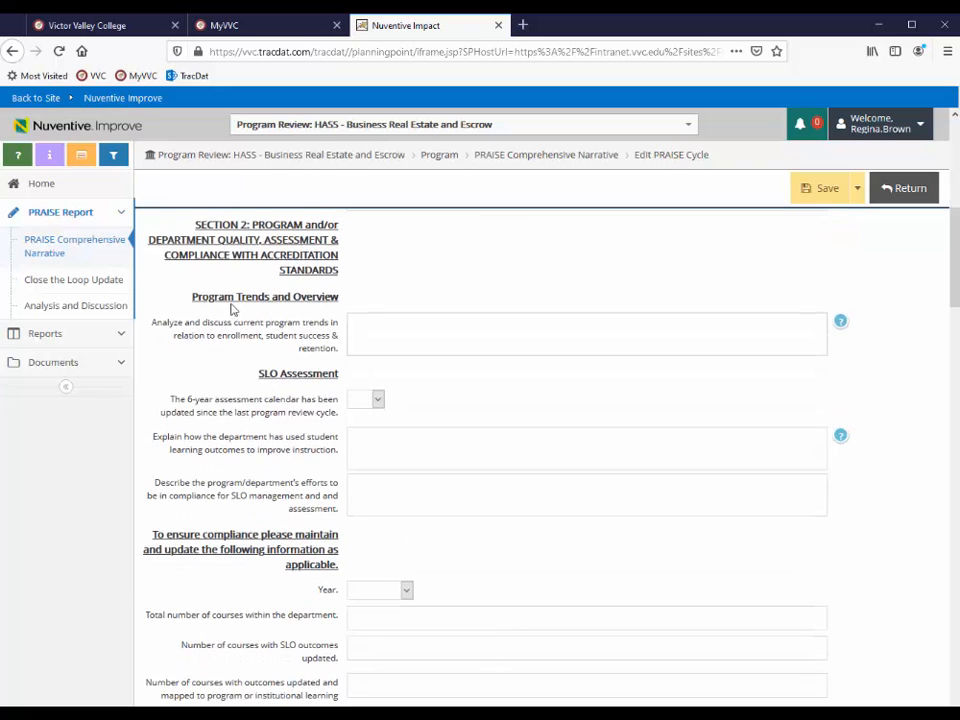
pyautogui.click(376, 330)
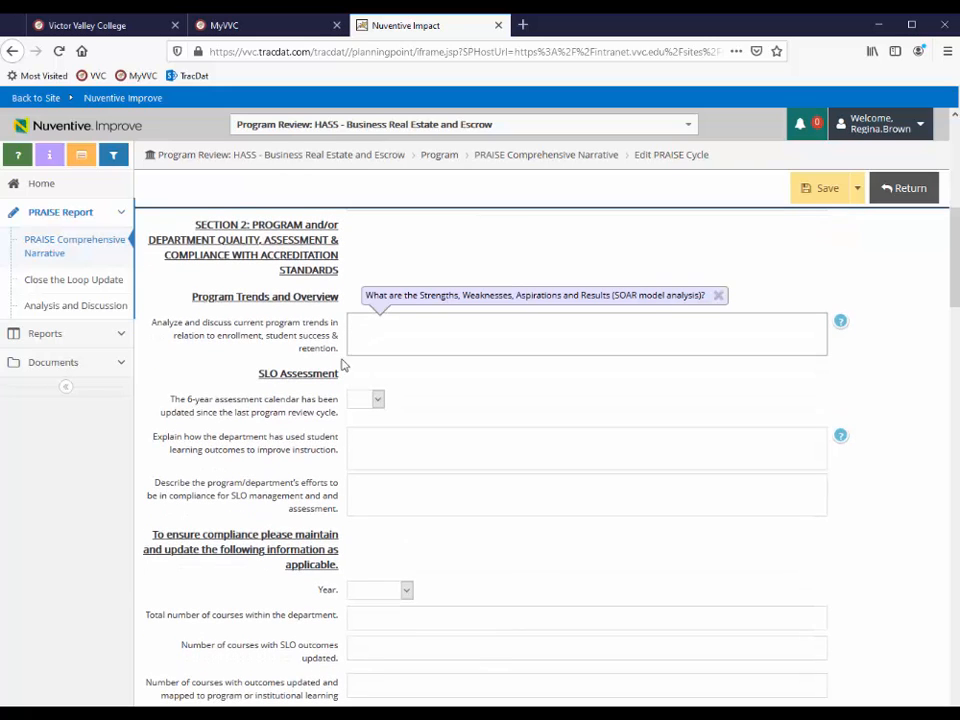
pyautogui.scroll(-1, 335, 435)
pyautogui.scroll(-5, 335, 440)
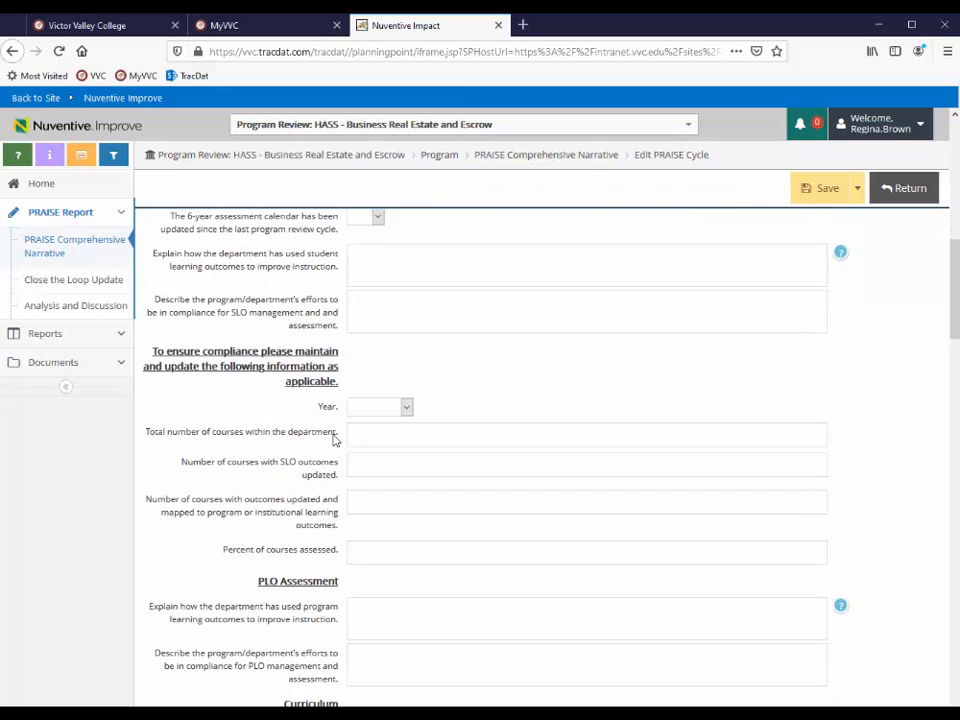
pyautogui.scroll(-3, 340, 421)
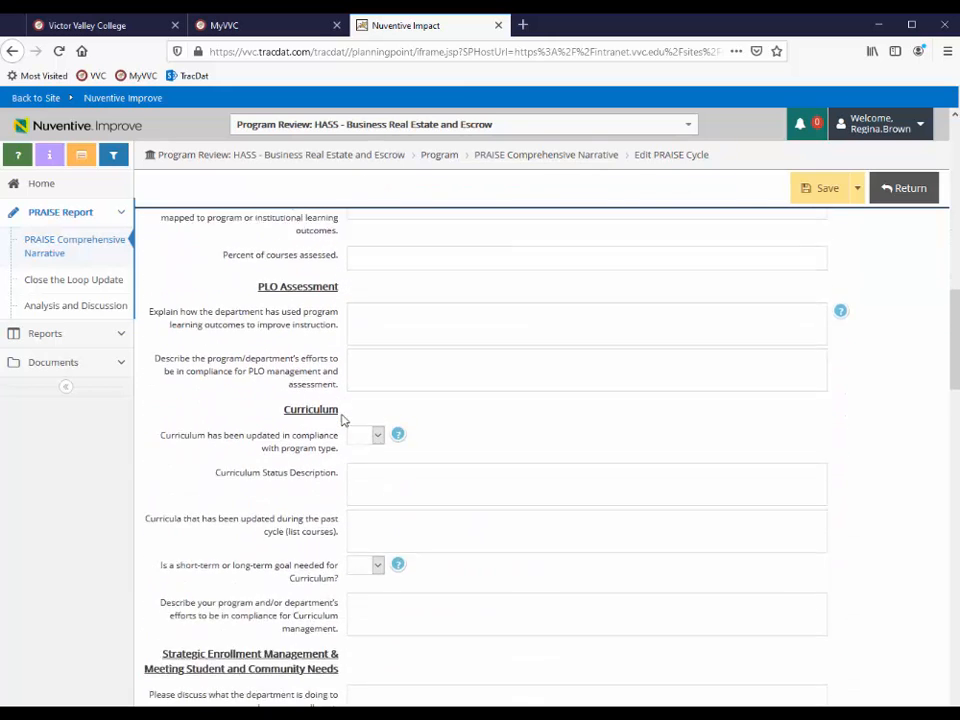
pyautogui.scroll(-1, 322, 388)
pyautogui.scroll(-2, 322, 388)
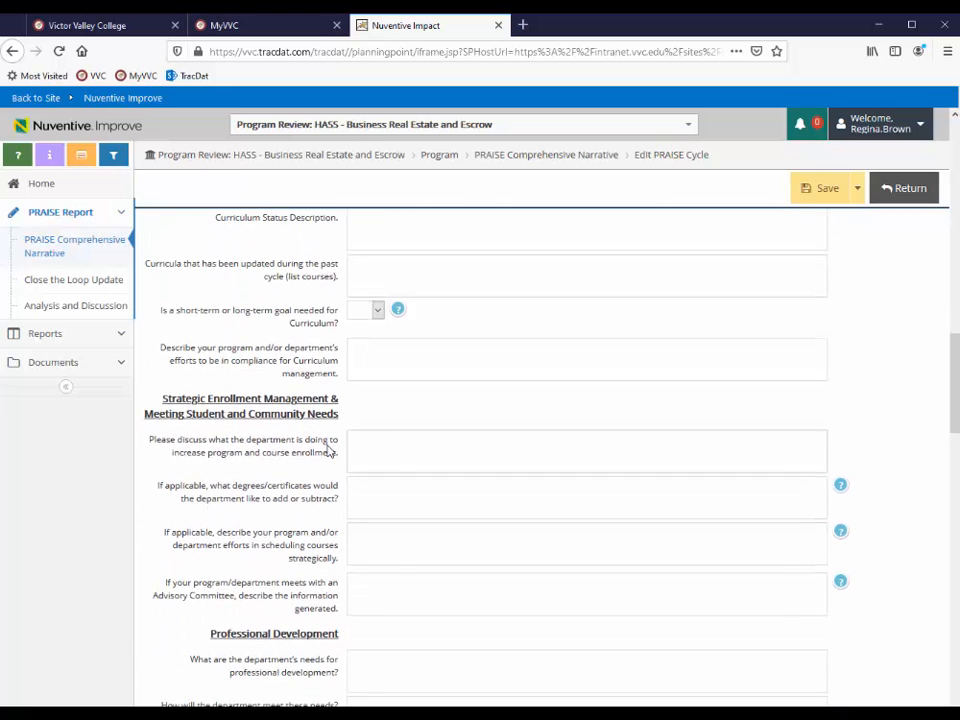
pyautogui.scroll(-4, 328, 450)
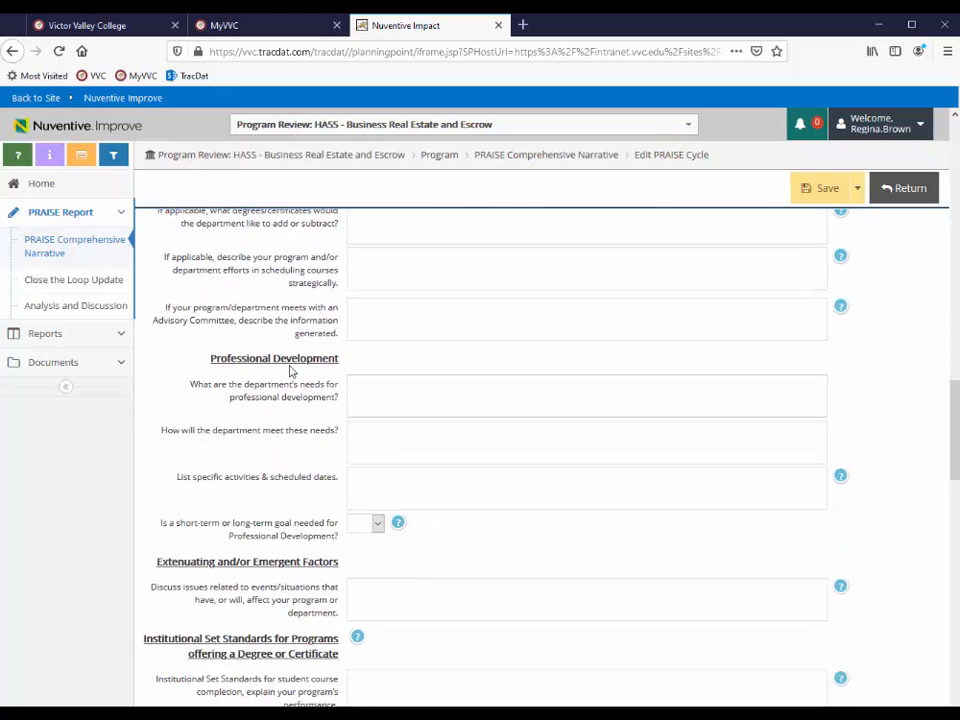
# Enter "COVID-19" as the issue affecting the program under Extenuating and/or Emergent Factors.
pyautogui.scroll(-3, 310, 432)
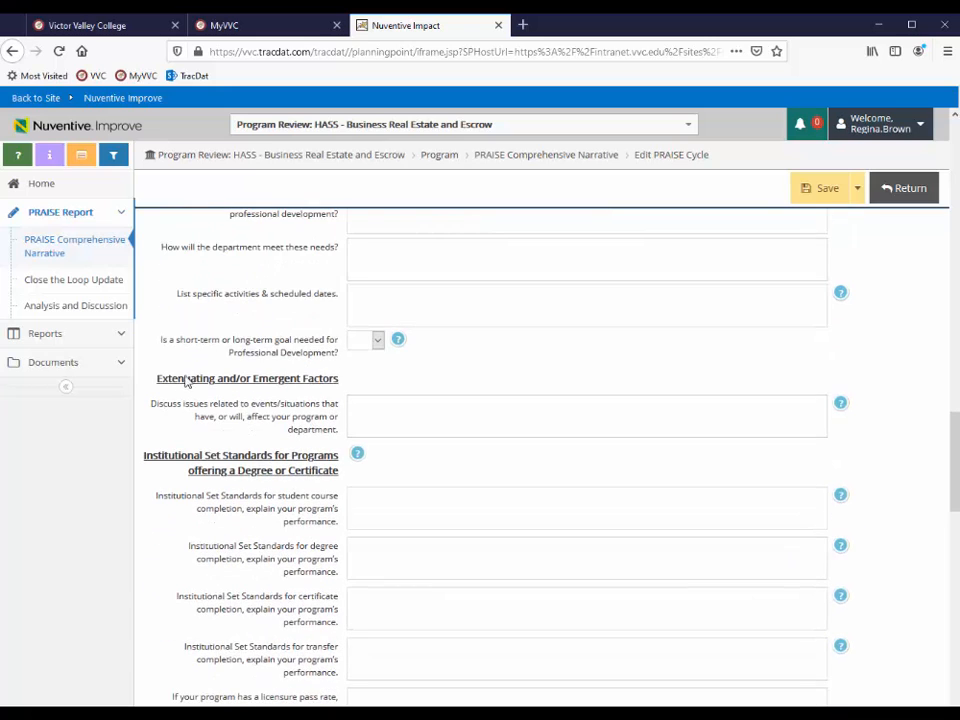
pyautogui.click(368, 405)
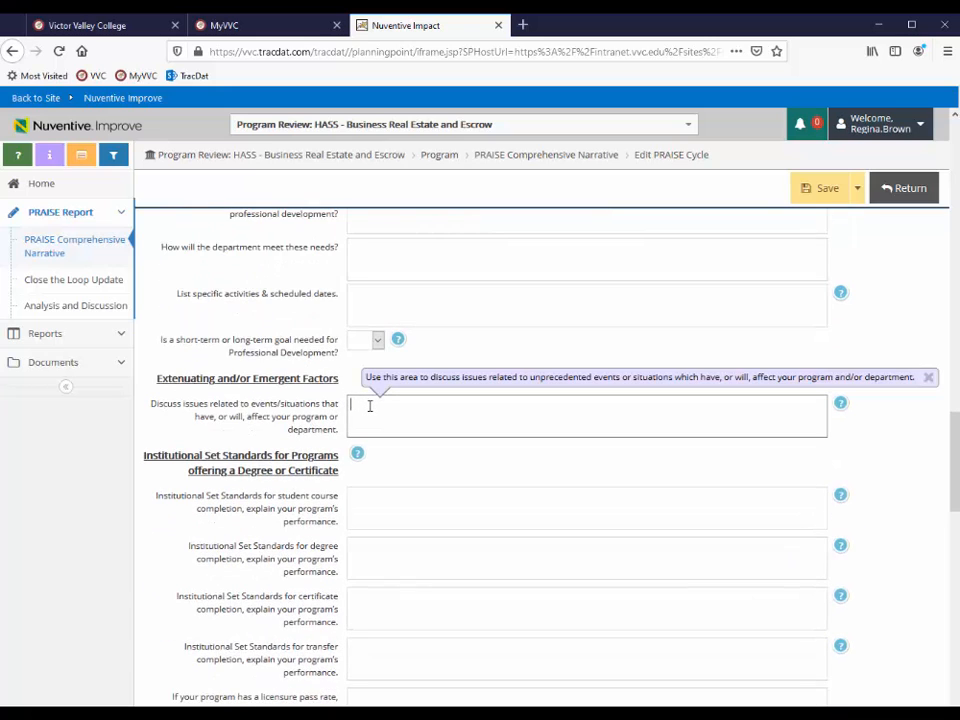
pyautogui.write('CO')
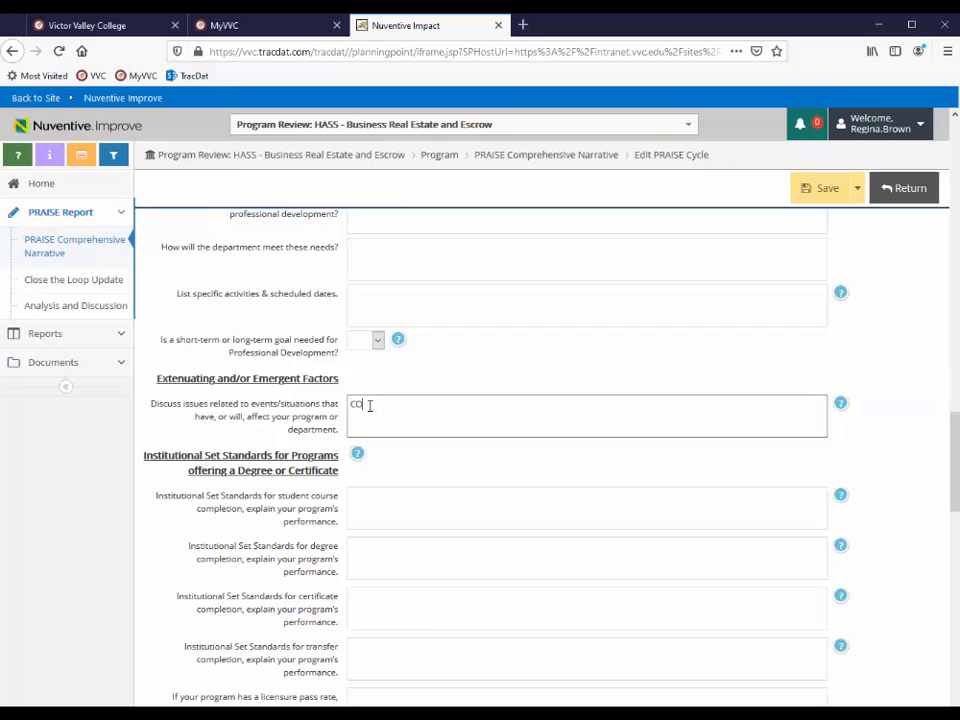
pyautogui.write('VID-109')
# Examine the Institutional Set Standards questions, highlighting the degree, certificate, transfer, licensure pass rate and job placement wording.
pyautogui.scroll(-2, 418, 476)
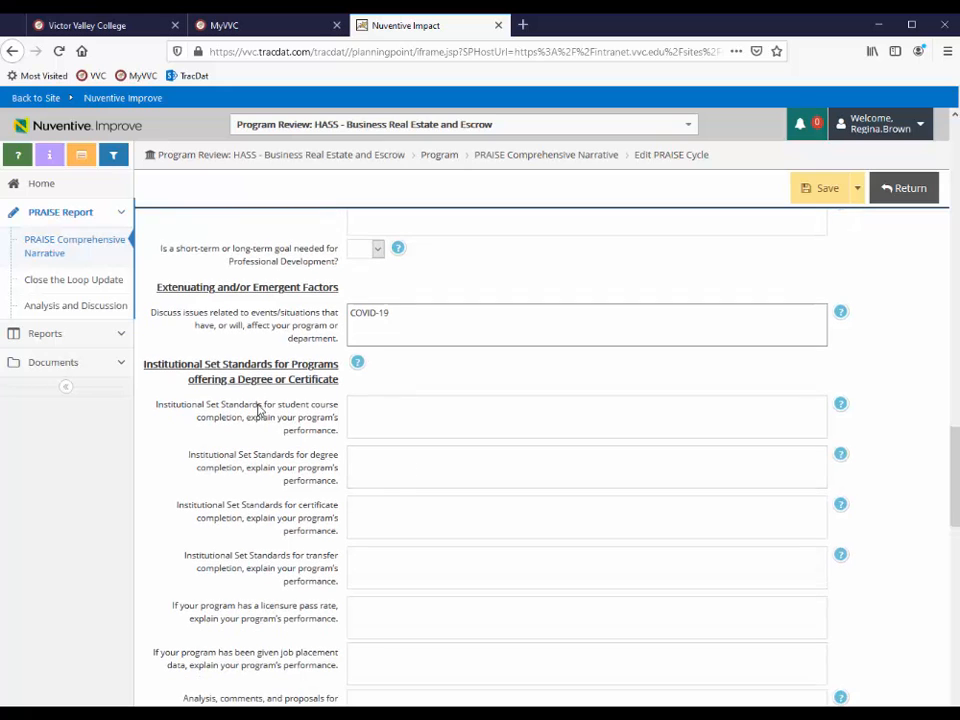
pyautogui.scroll(-1, 174, 393)
pyautogui.scroll(-2, 174, 393)
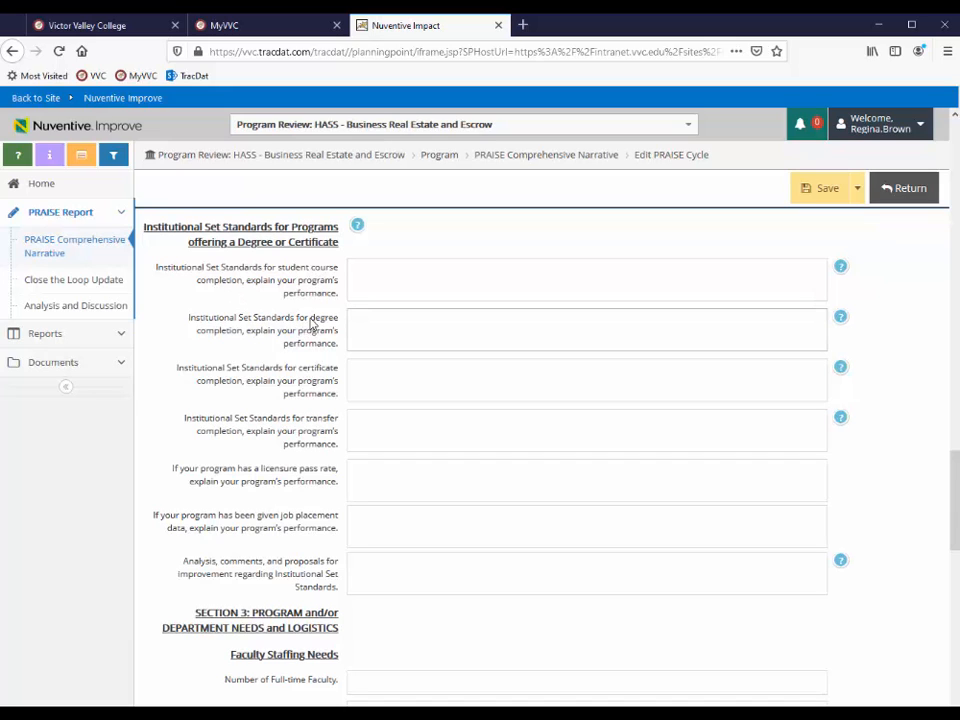
pyautogui.moveTo(311, 318); pyautogui.dragTo(339, 321)
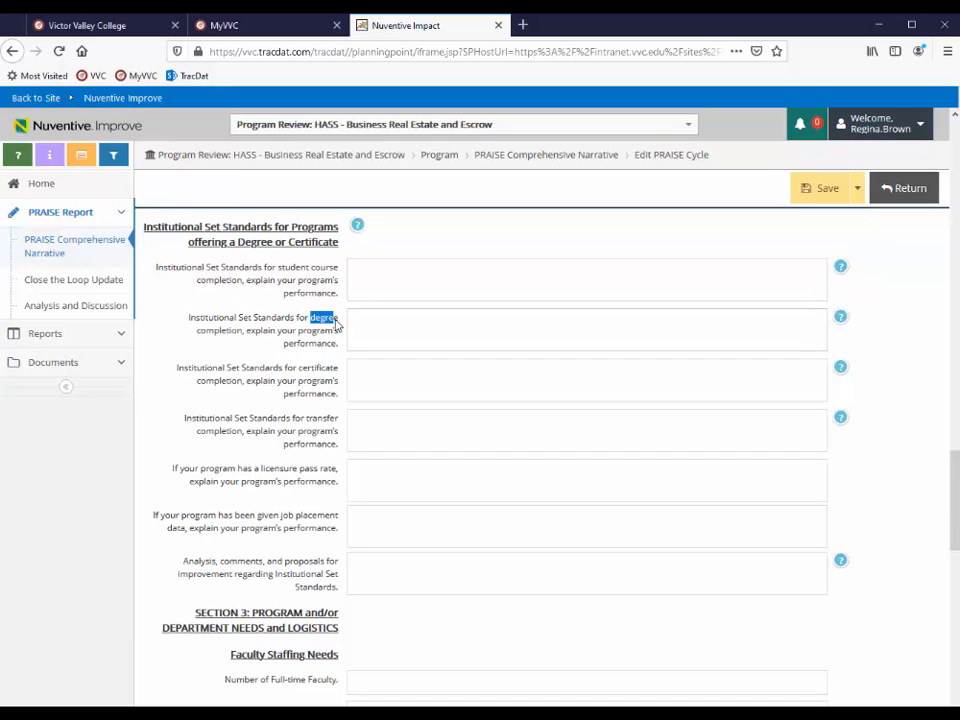
pyautogui.moveTo(298, 368); pyautogui.dragTo(342, 378)
pyautogui.moveTo(305, 419); pyautogui.dragTo(338, 421)
pyautogui.moveTo(262, 471); pyautogui.dragTo(333, 472)
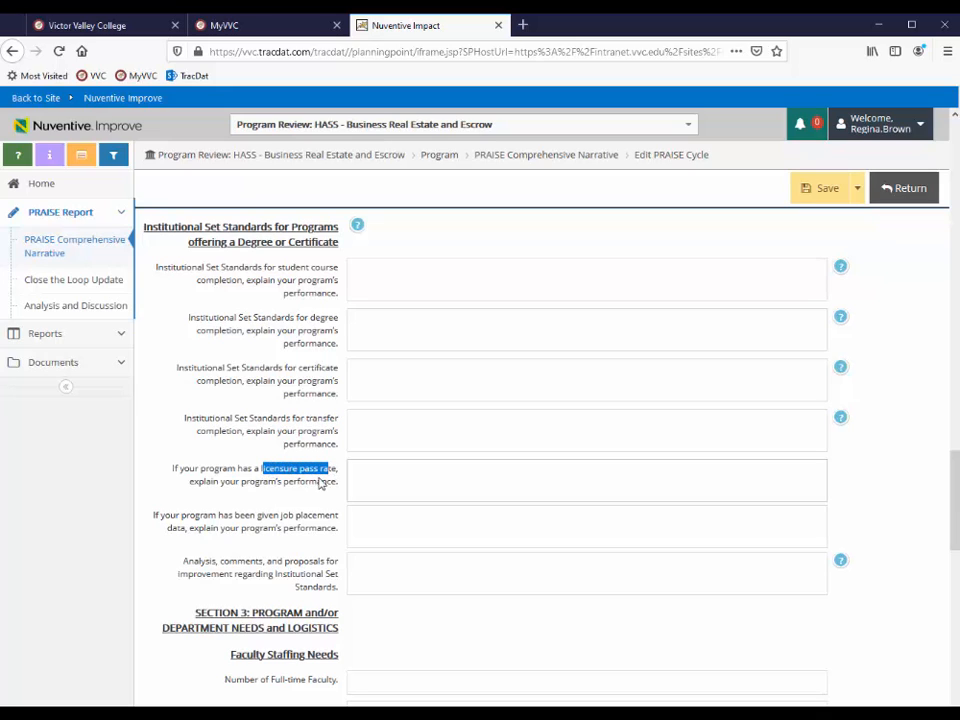
pyautogui.click(283, 517)
pyautogui.moveTo(283, 517); pyautogui.dragTo(338, 518)
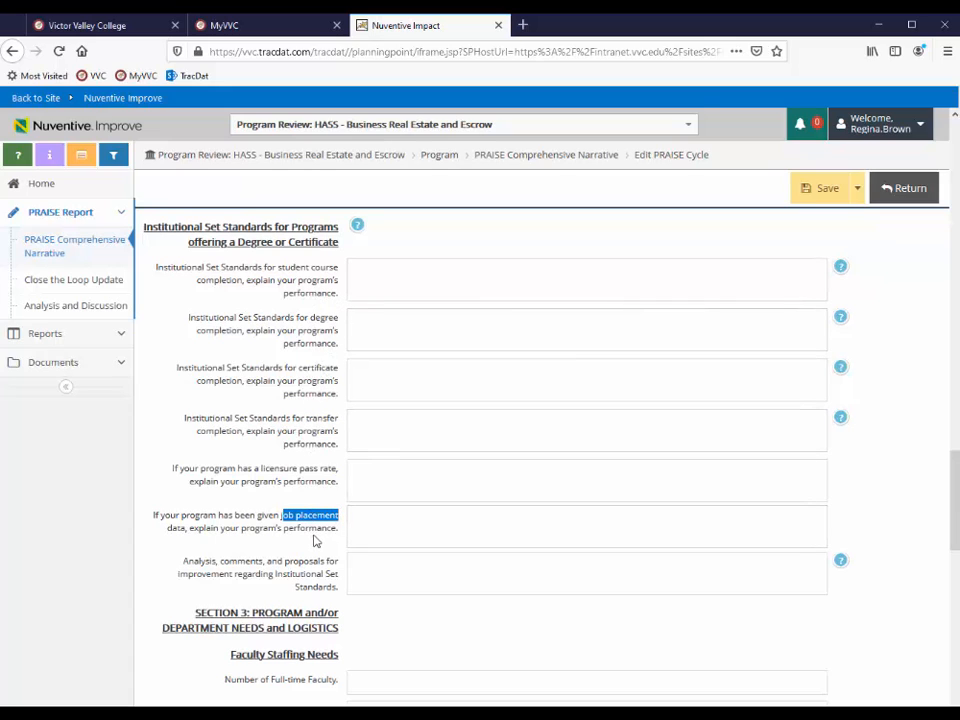
# Enter "Data not available." as the program's performance on the Institutional Set Standards for student course completion.
pyautogui.click(377, 276)
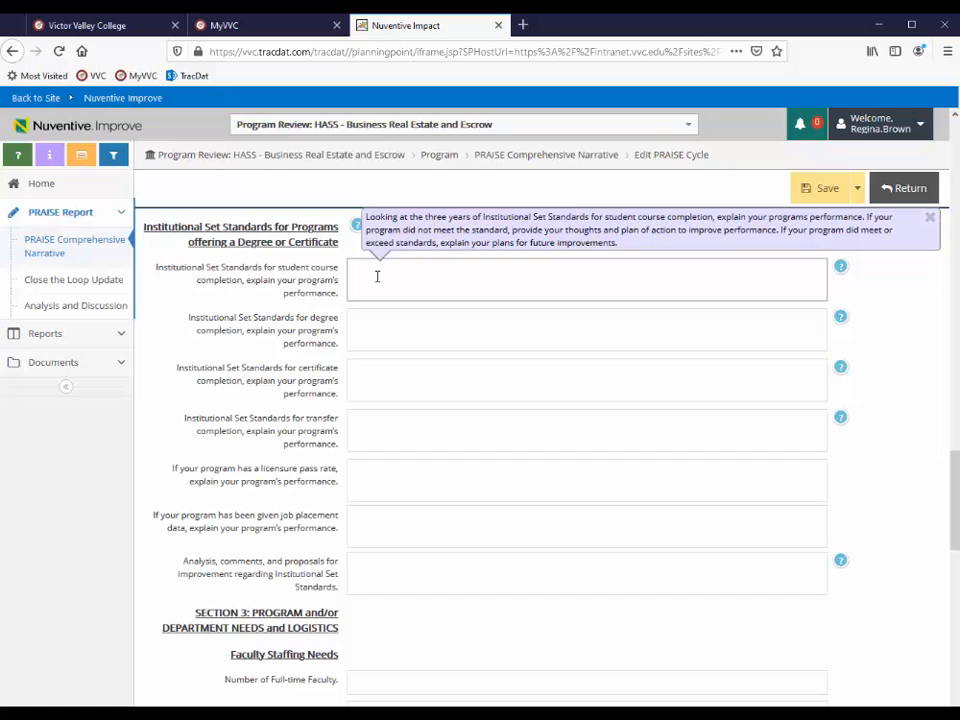
pyautogui.write('N/A')
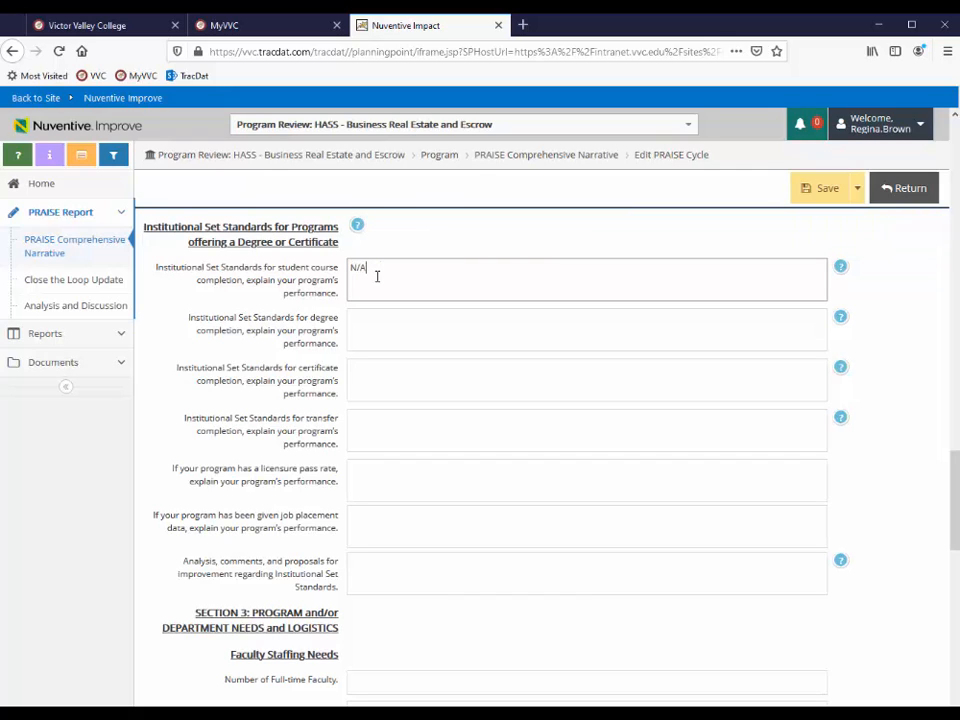
pyautogui.moveTo(368, 267); pyautogui.dragTo(345, 265)
pyautogui.write('Data not available.')
# Review the Section 3 questions on faculty staffing, facilities, technology, distance learning and other program needs.
pyautogui.scroll(-3, 314, 440)
pyautogui.scroll(-4, 312, 441)
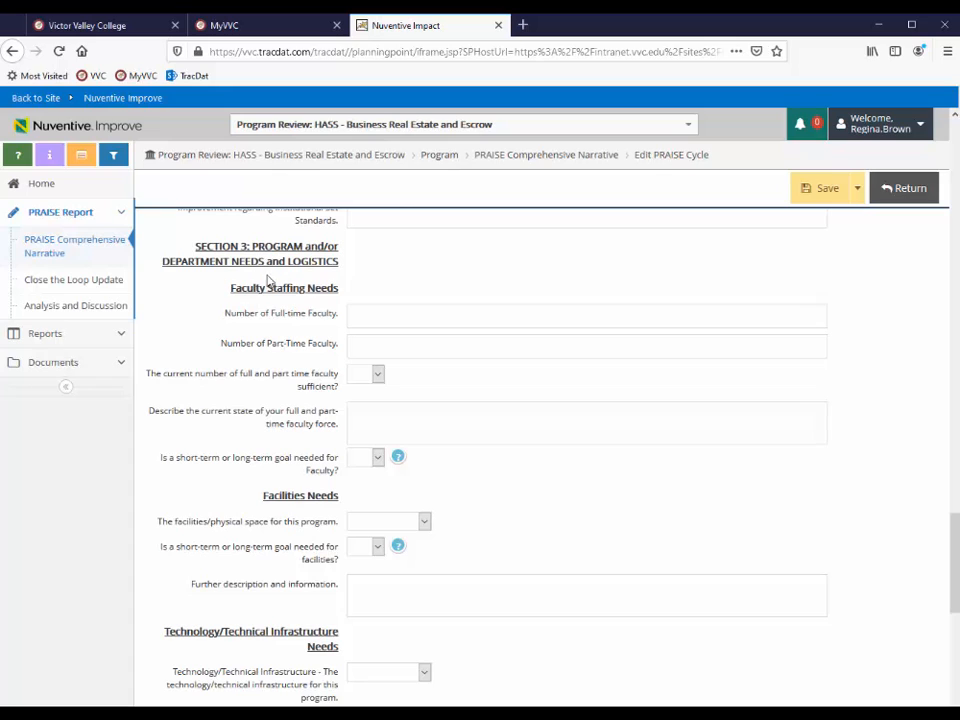
pyautogui.click(302, 313)
pyautogui.click(318, 344)
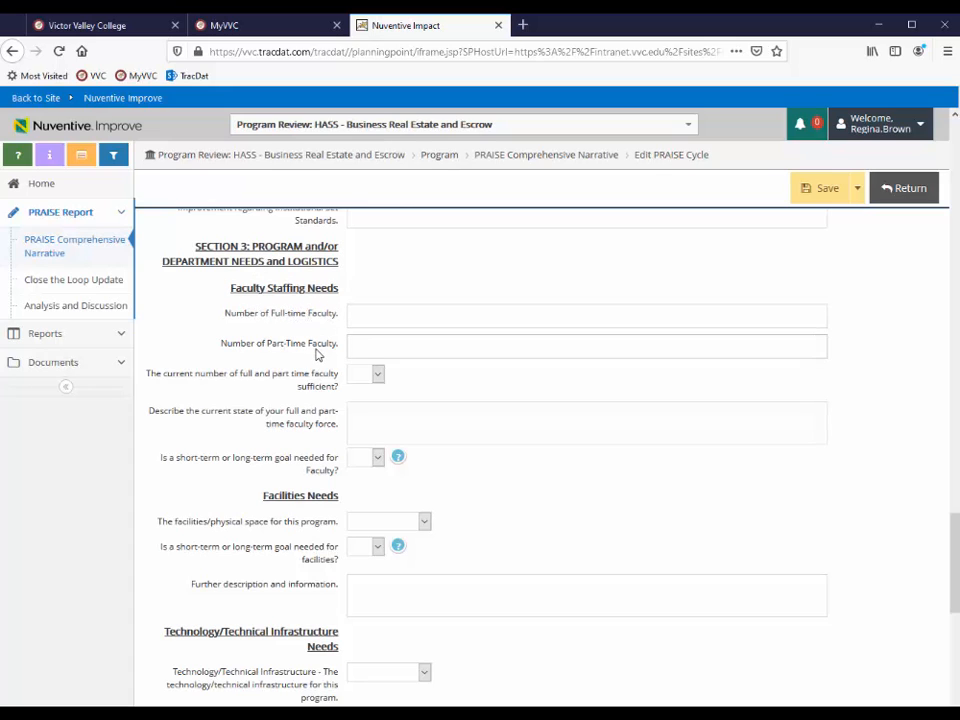
pyautogui.scroll(-1, 330, 335)
pyautogui.click(362, 309)
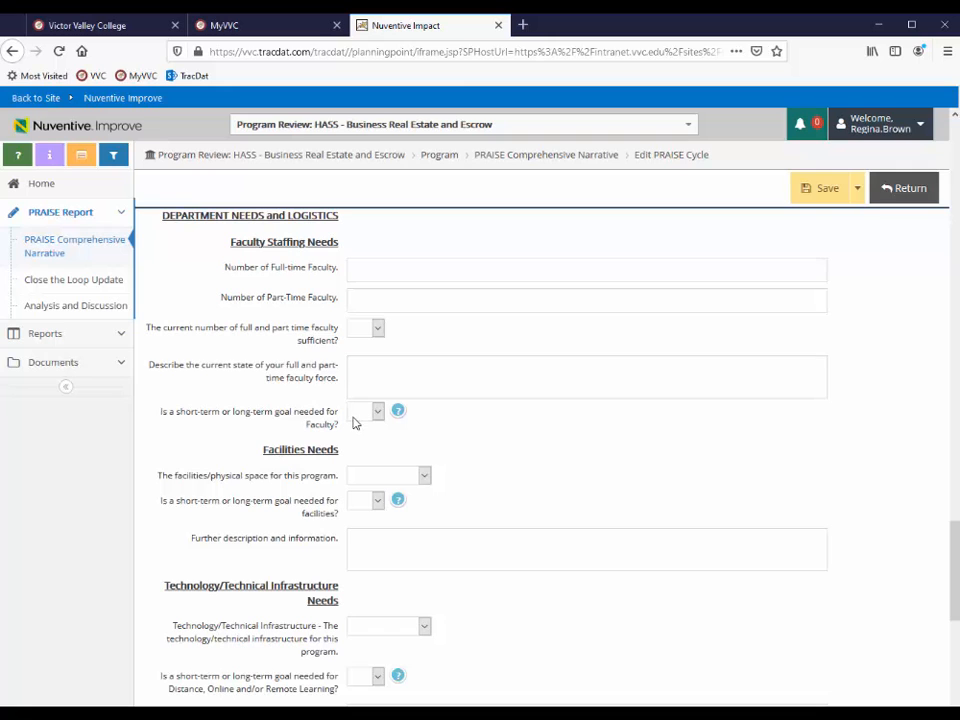
pyautogui.scroll(-2, 354, 422)
pyautogui.scroll(-3, 353, 422)
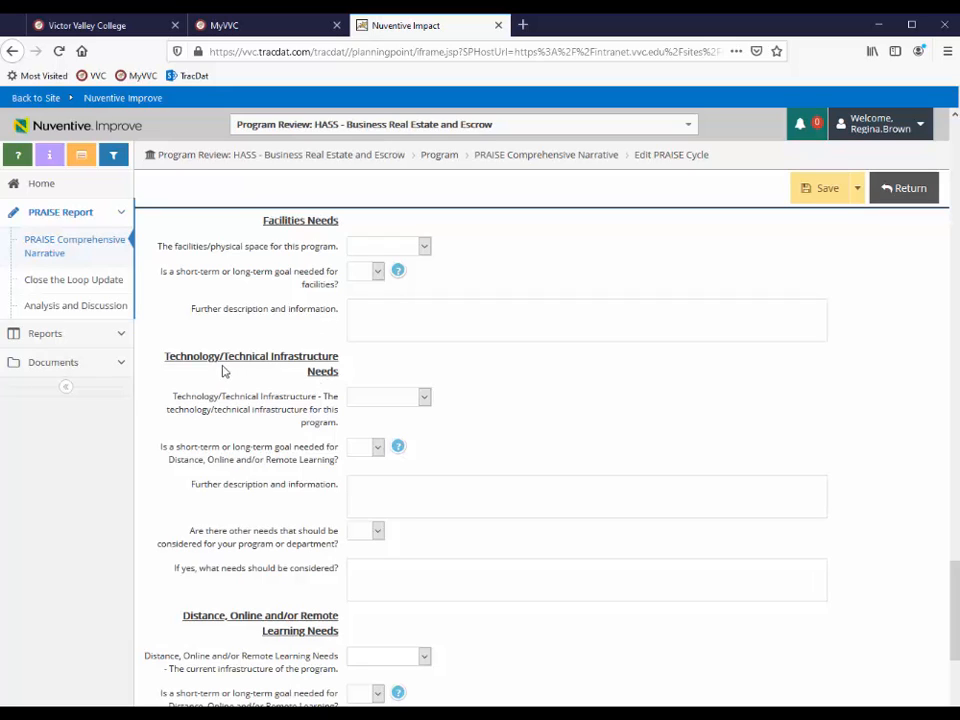
pyautogui.scroll(-2, 266, 450)
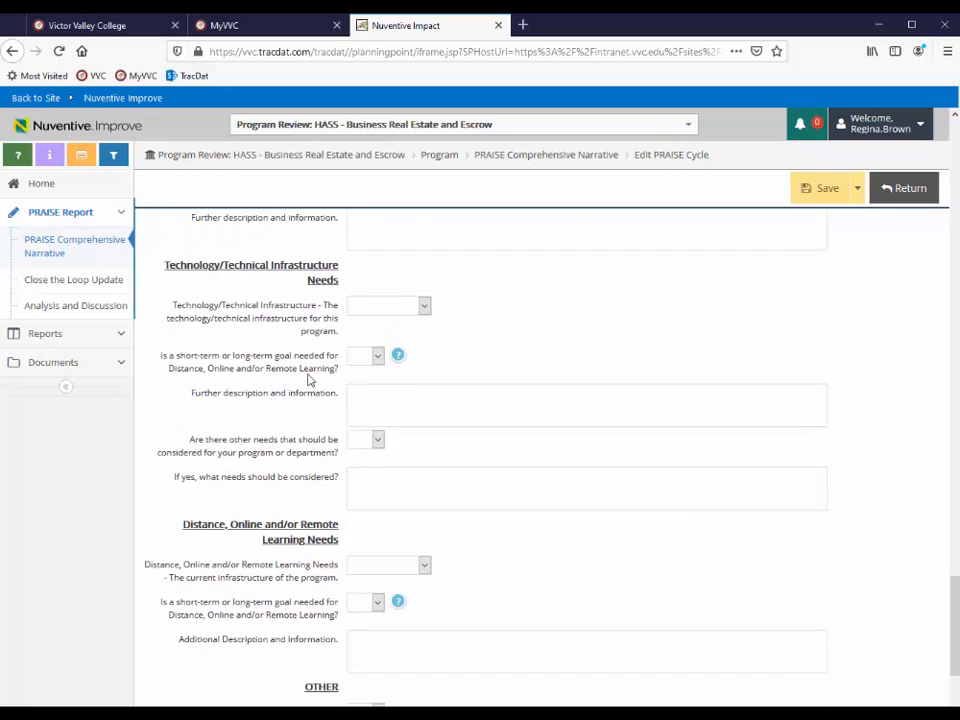
pyautogui.scroll(-2, 280, 446)
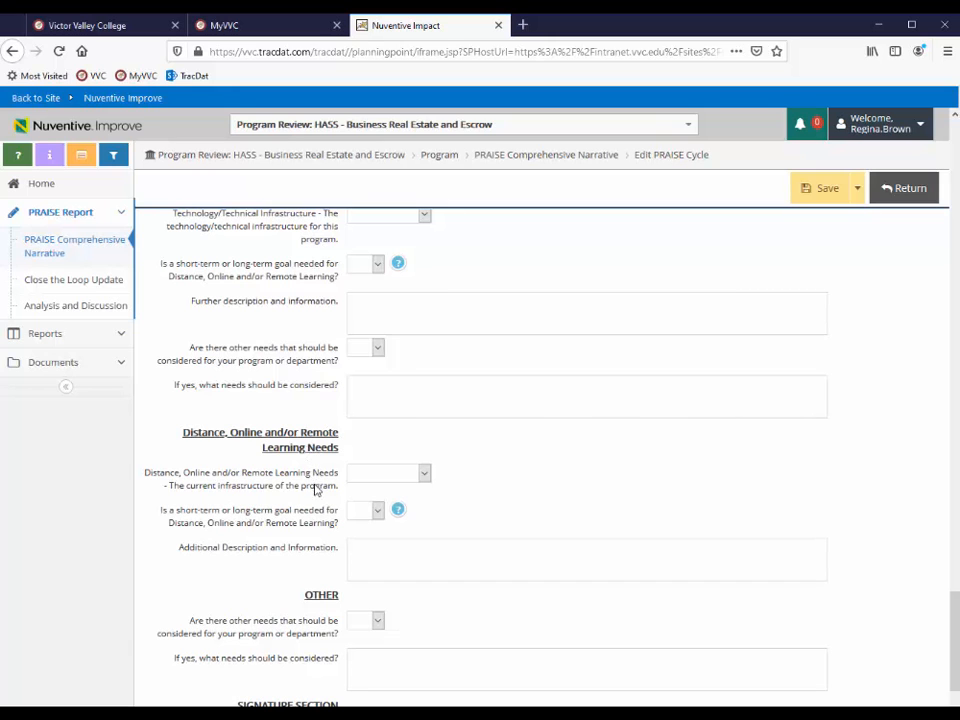
pyautogui.scroll(-3, 311, 508)
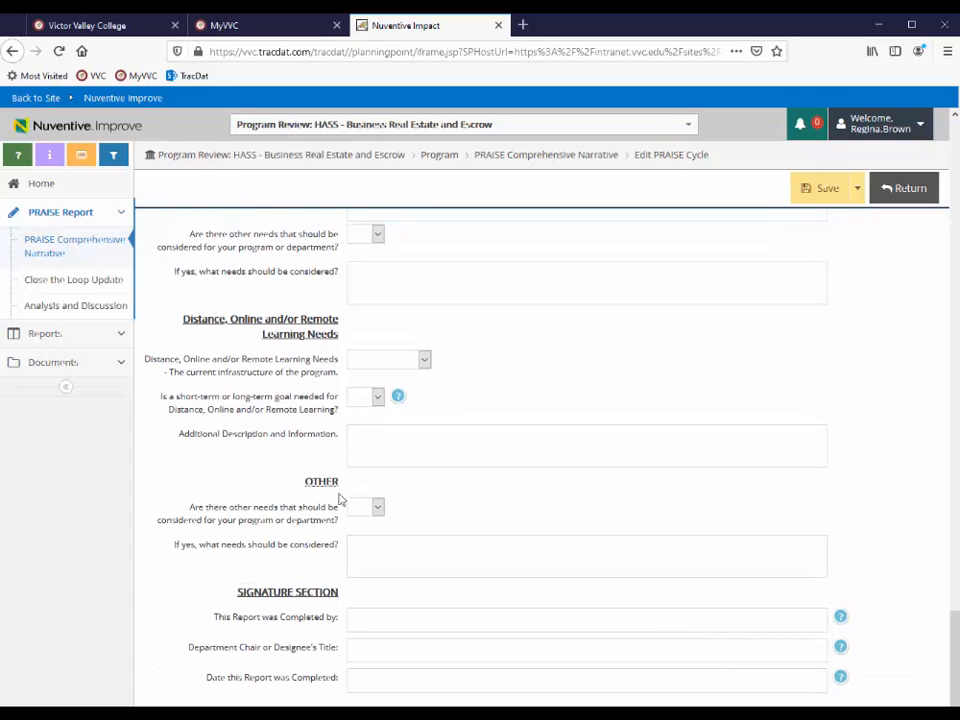
pyautogui.click(321, 497)
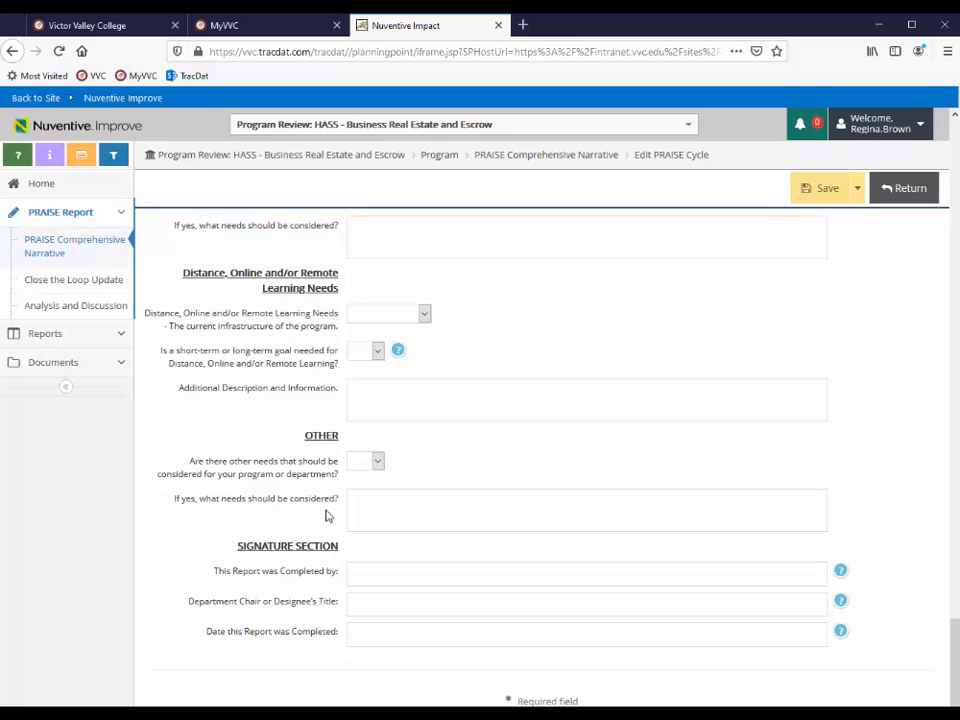
# Read the Signature Section help notes for who completed the report, the chair or designee's title and the completion date.
pyautogui.click(355, 576)
pyautogui.click(361, 572)
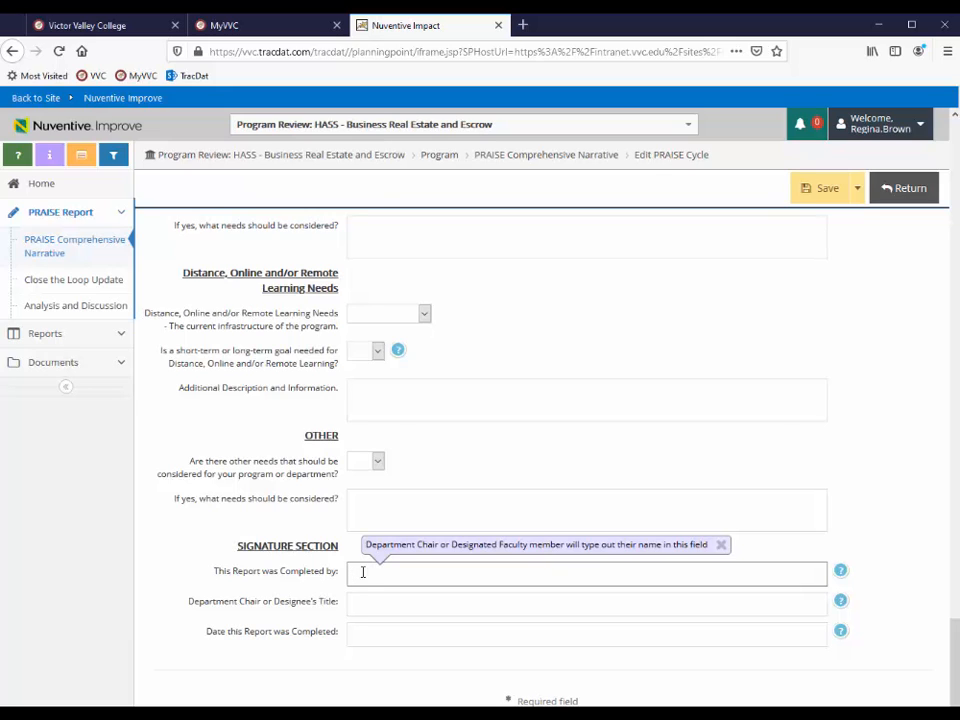
pyautogui.click(373, 606)
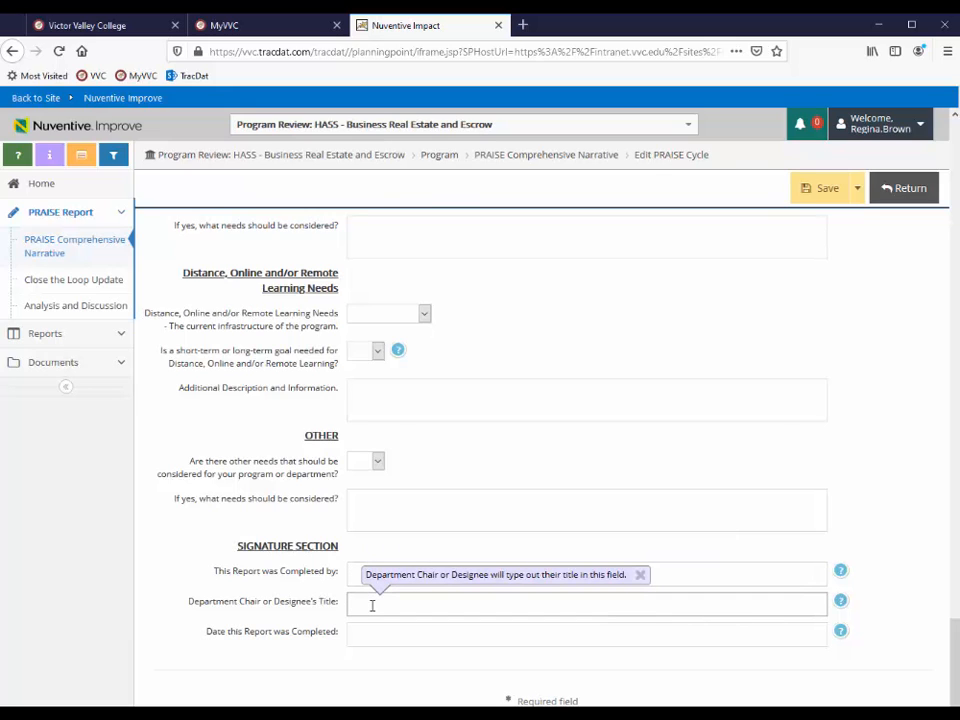
pyautogui.click(376, 632)
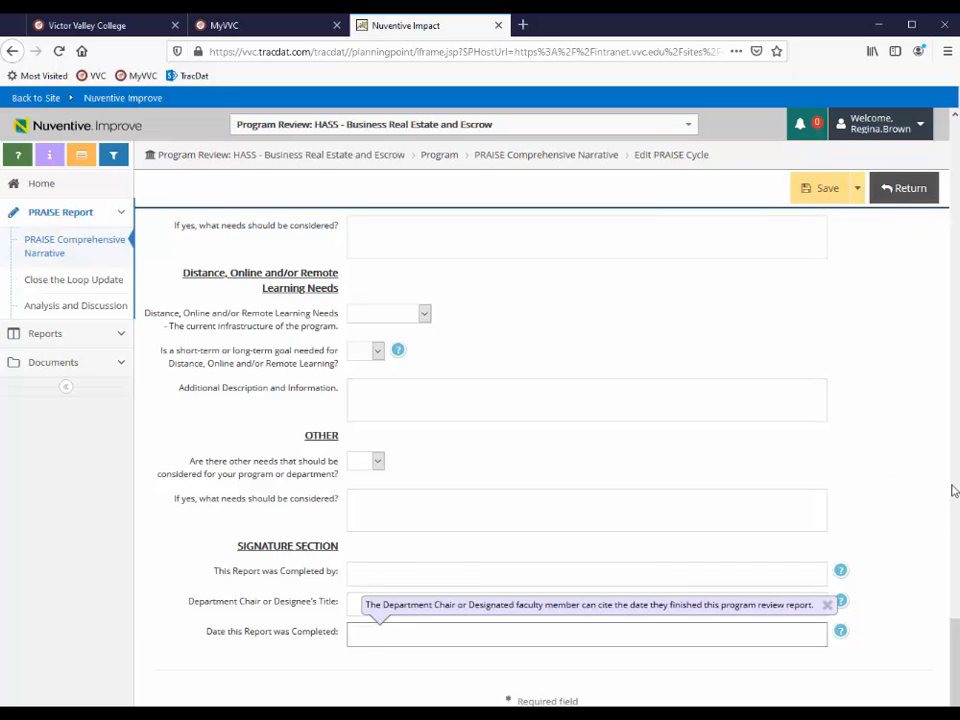
# Leave the PRAISE cycle form and return to the PRAISE Comprehensive Narrative page.
pyautogui.scroll(15, 540, 450)
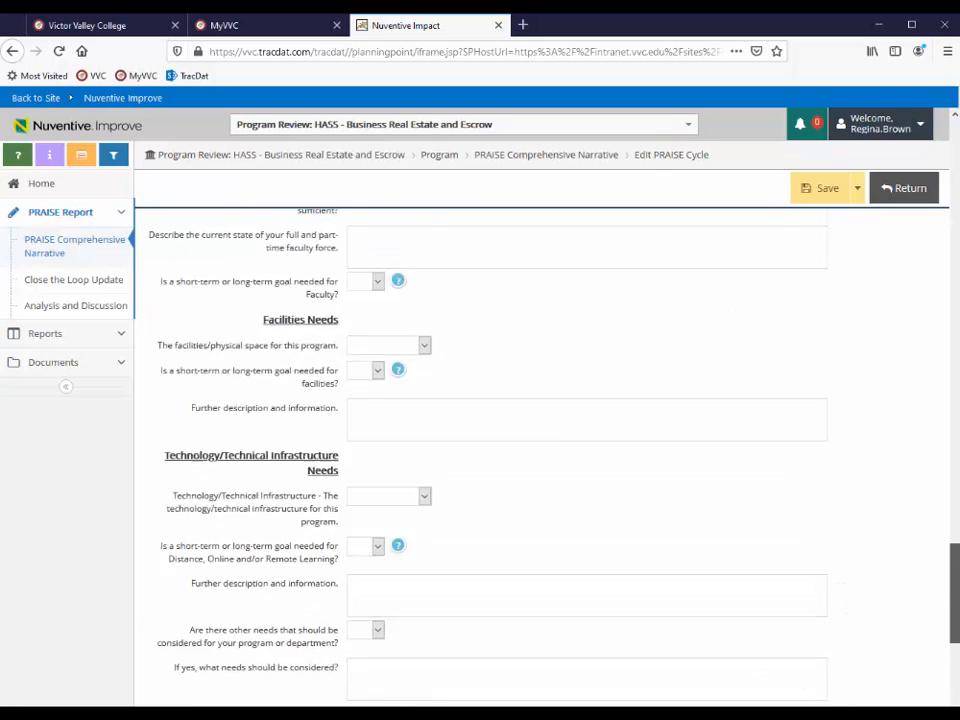
pyautogui.scroll(15, 540, 311)
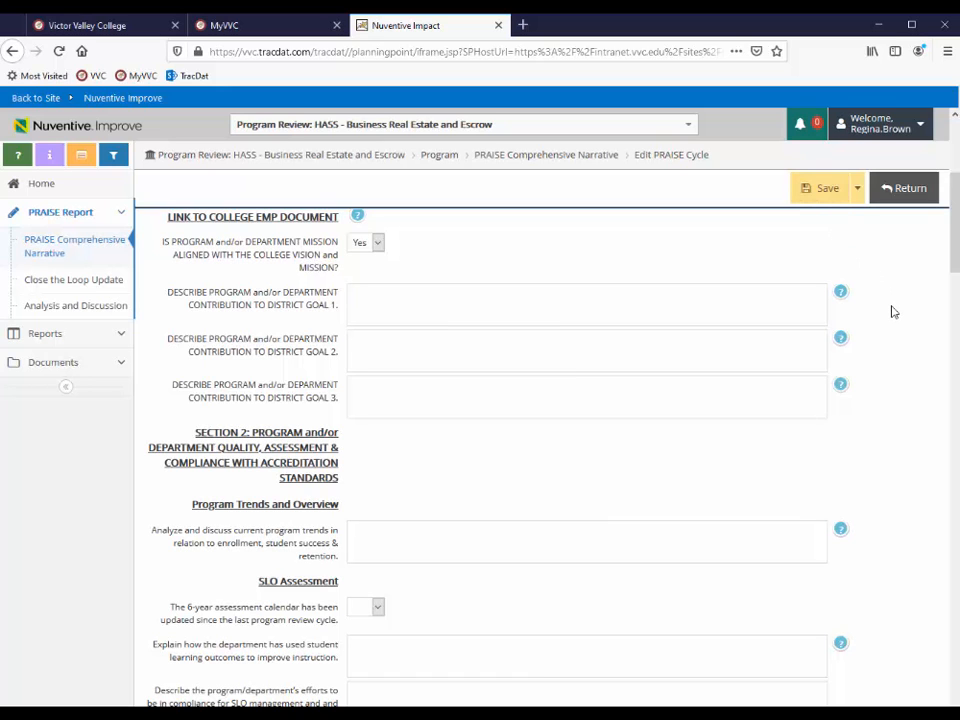
pyautogui.scroll(5, 885, 290)
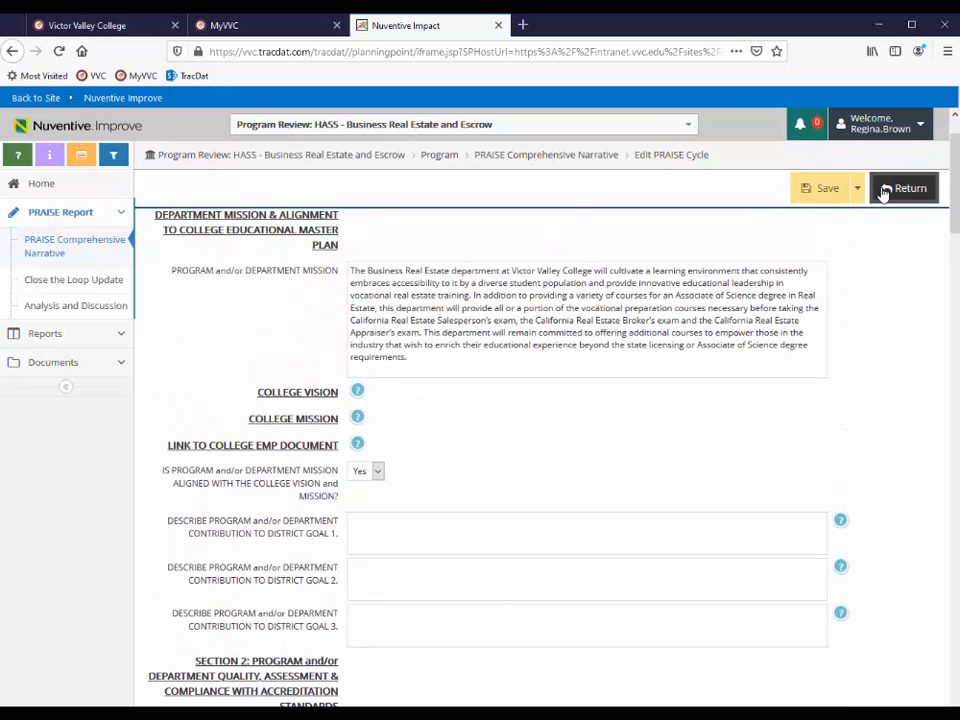
pyautogui.click(884, 190)
pyautogui.click(598, 224)
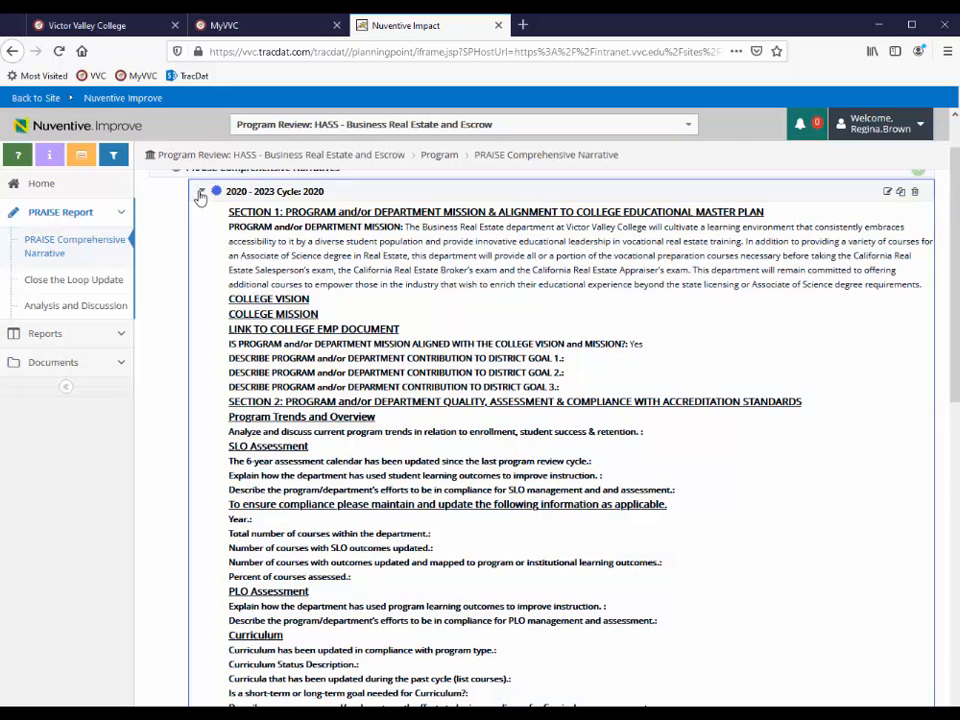
# Collapse the 2020 - 2023 Cycle: 2020 entry in the PRAISE Comprehensive Narratives list.
pyautogui.click(201, 193)
pyautogui.click(200, 257)
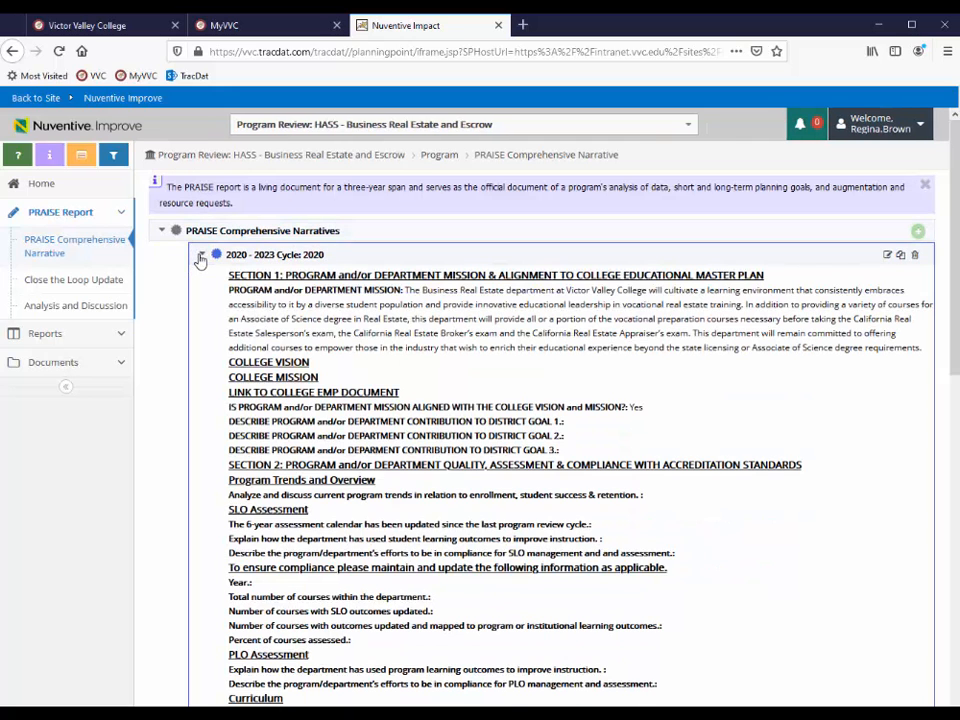
pyautogui.click(200, 257)
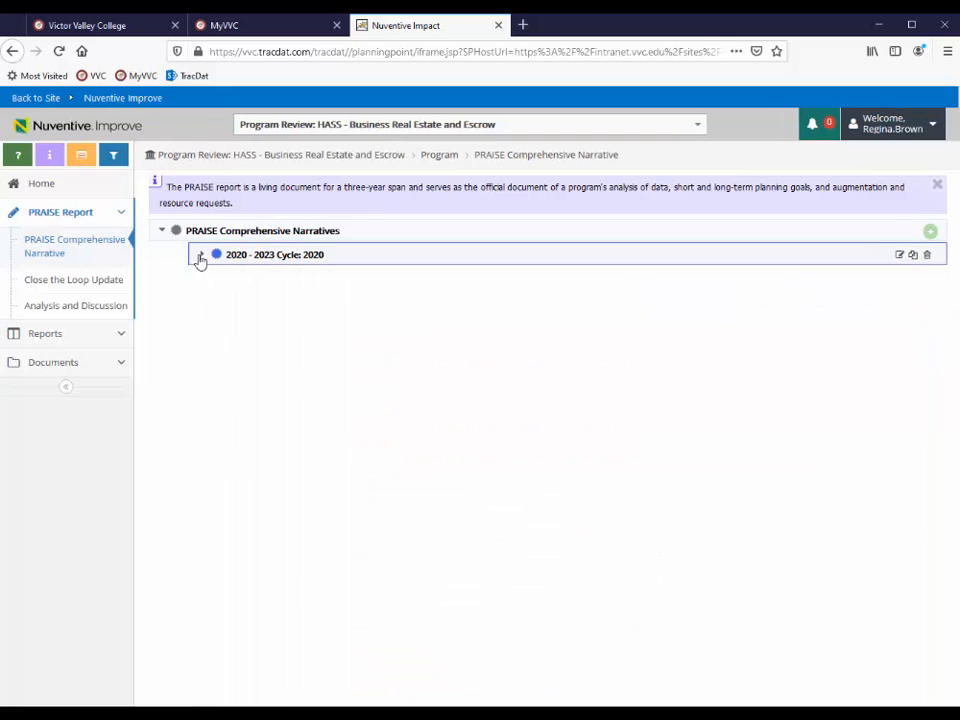